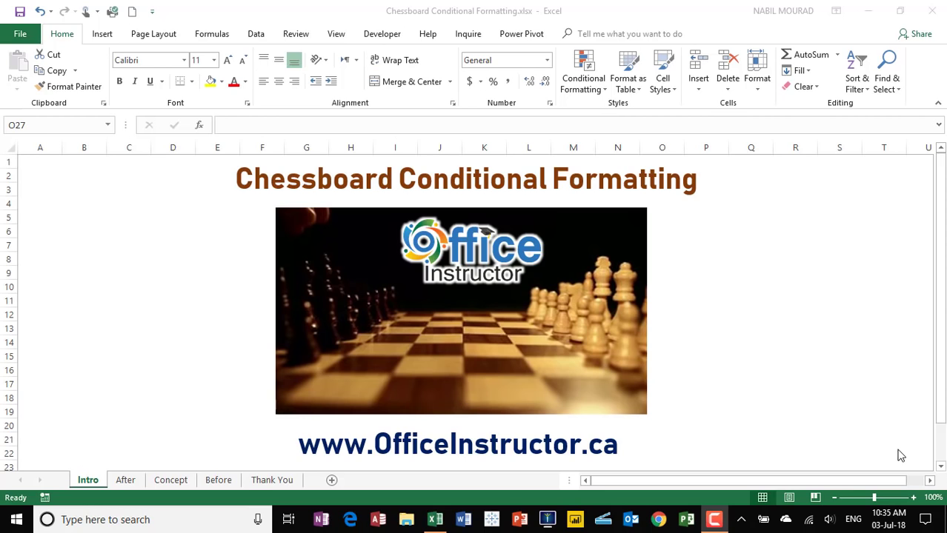
- On the Concept sheet, enter =ROW() in cell B2 and fill it down to B10
left_click(125, 481)
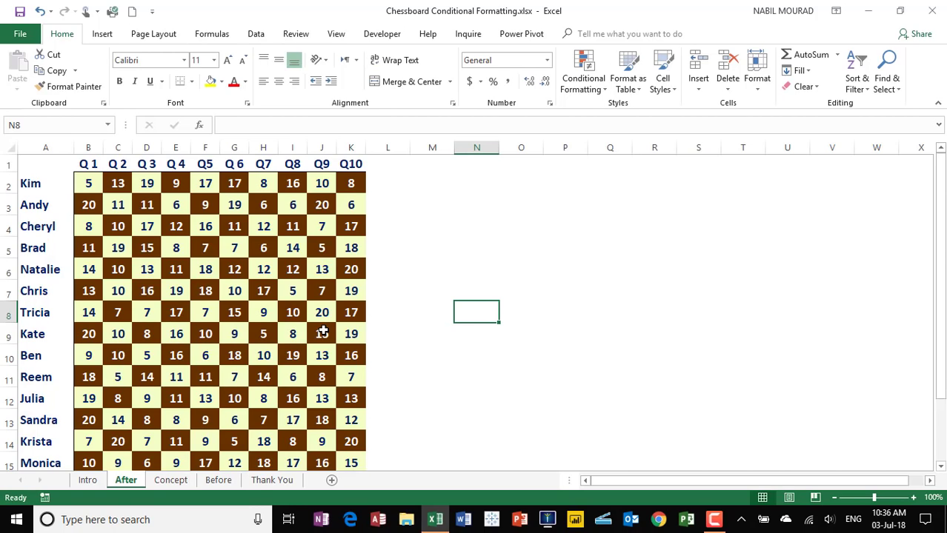
left_click(171, 480)
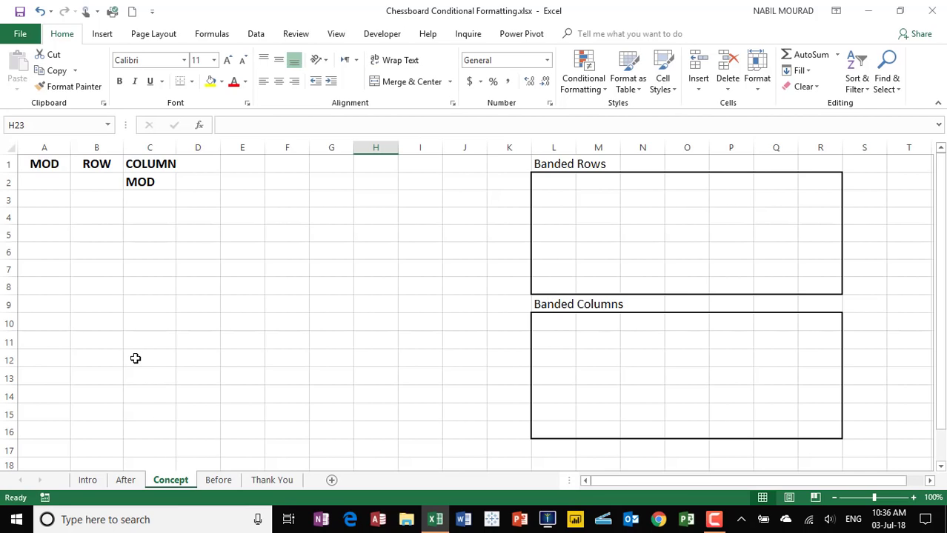
left_click(94, 185)
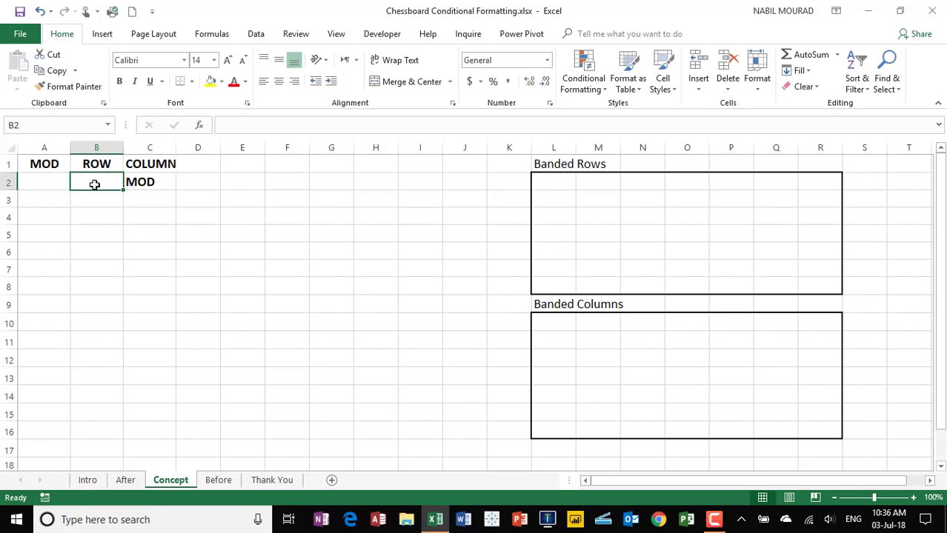
type("=ROW(")
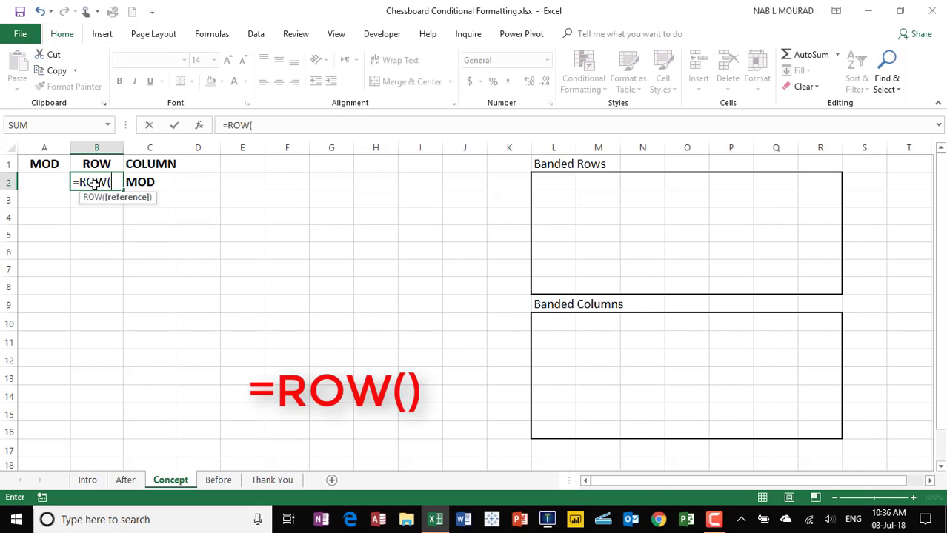
type(")")
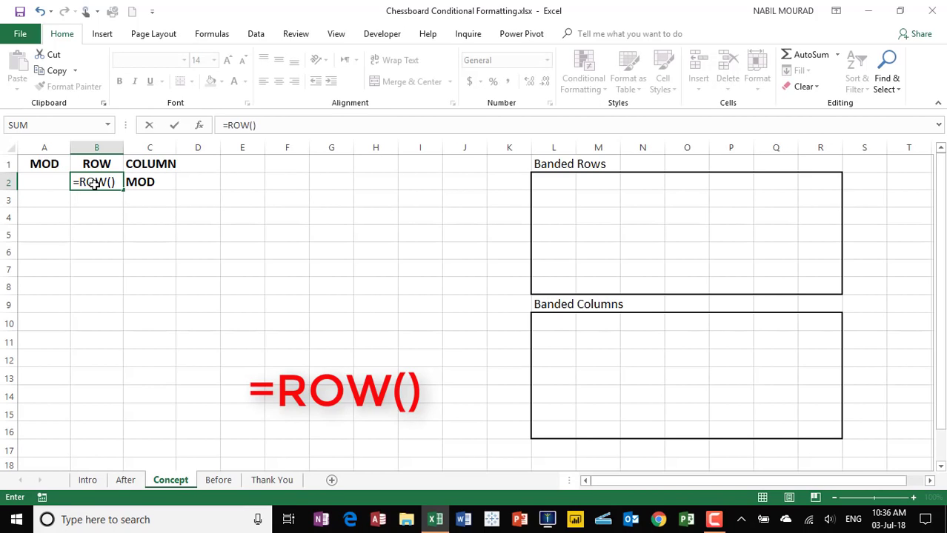
key("ctrl+Return")
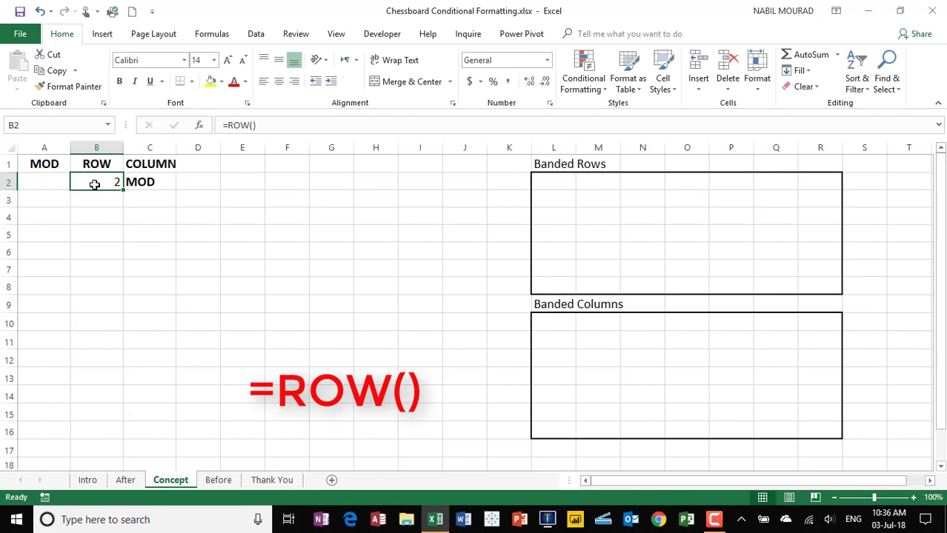
left_click_drag(123, 191, 113, 326)
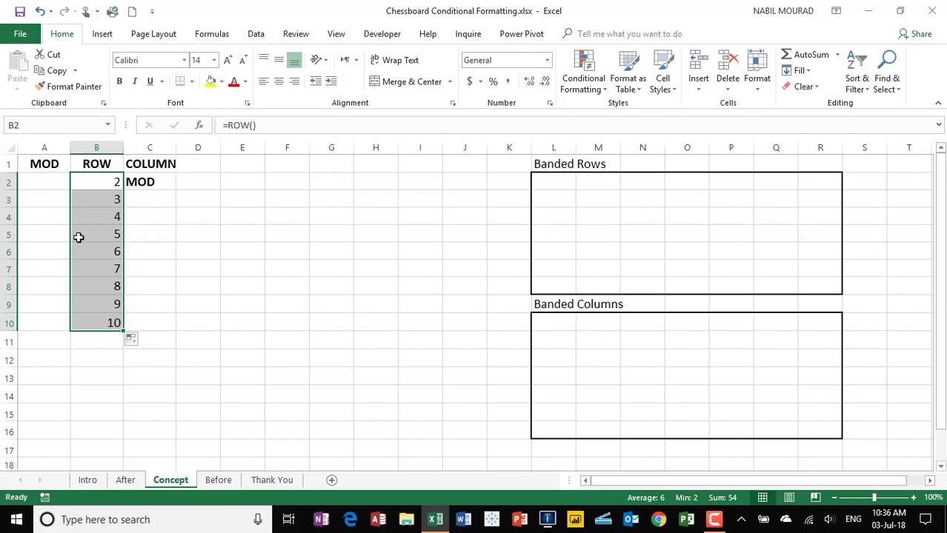
- Enter =COLUMN() in cell D1 and fill it across to I1
left_click(201, 163)
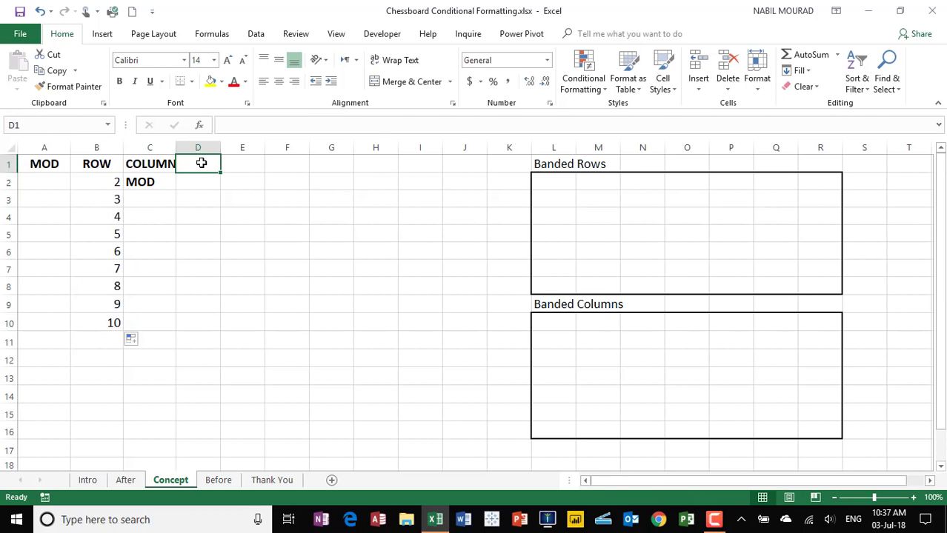
type("=colun")
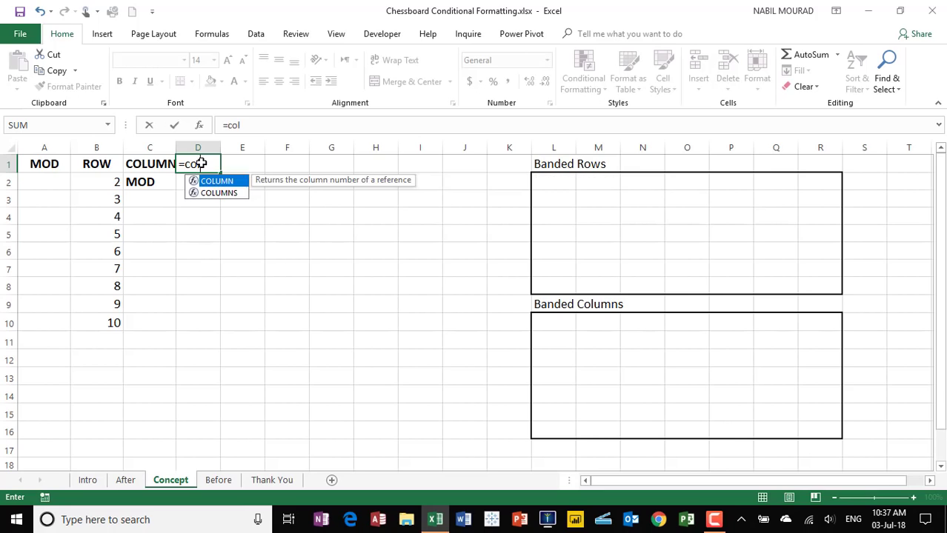
key("BackSpace")
type("mn")
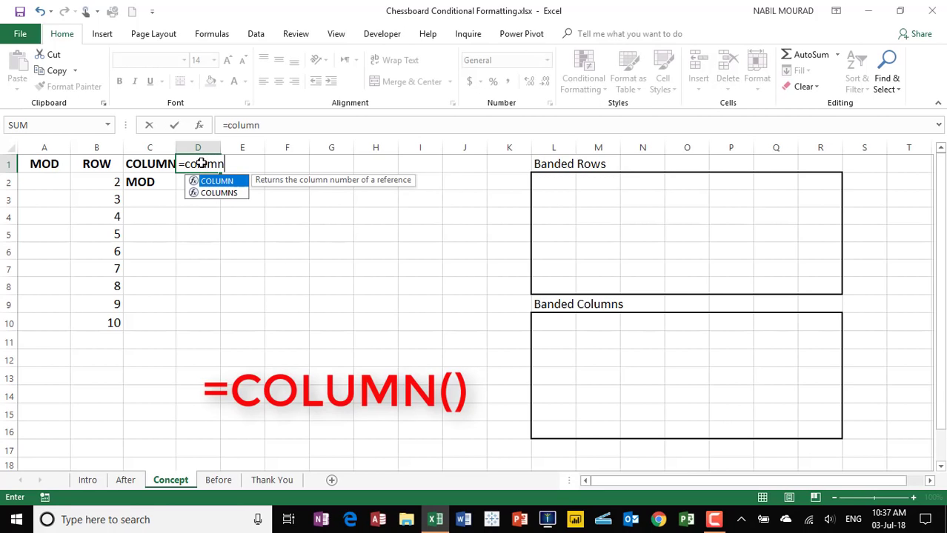
key("Tab")
type(")")
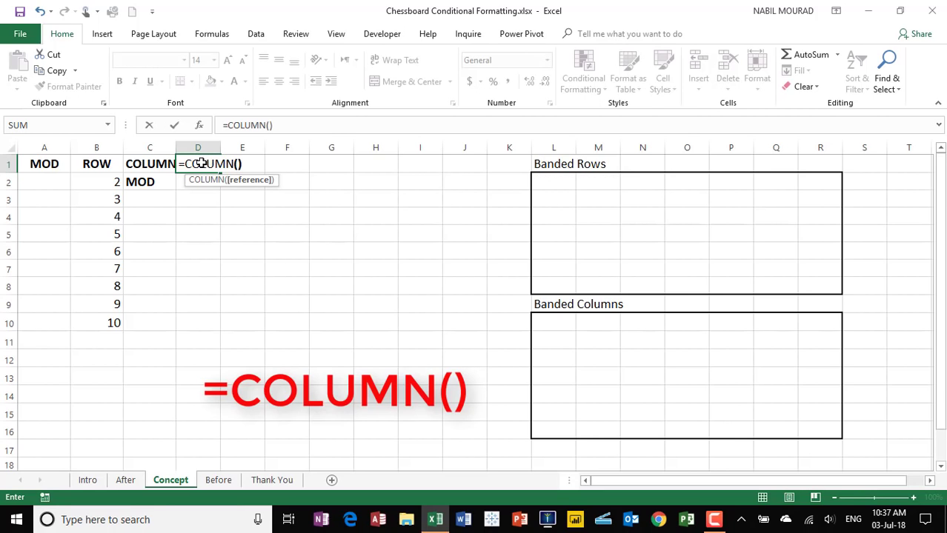
key("ctrl+Return")
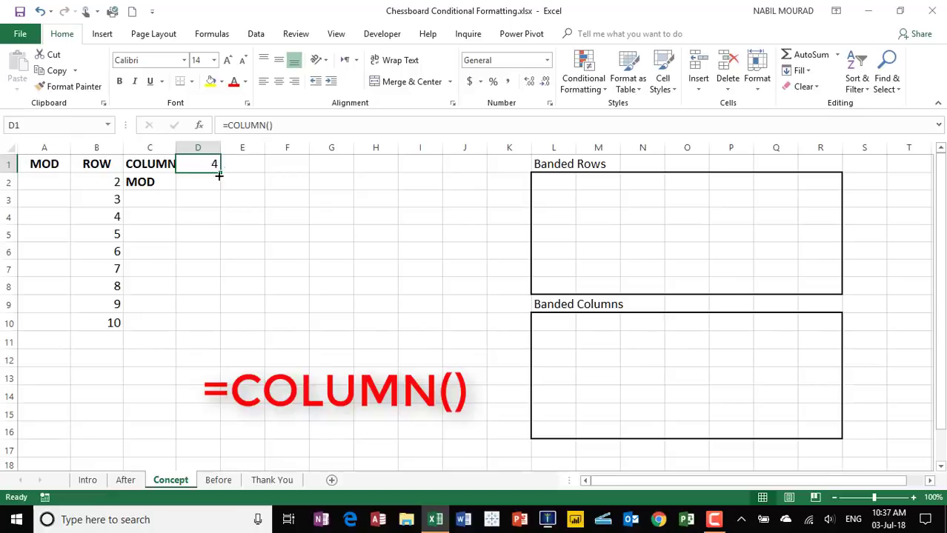
left_click_drag(220, 173, 442, 169)
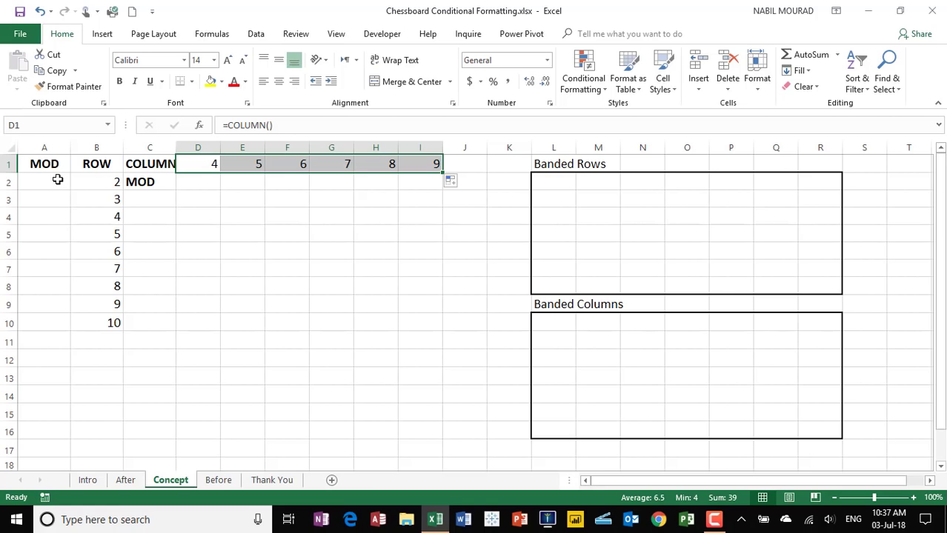
- Enter =MOD(B2,2) in cell A2 and fill it down to A10
left_click(105, 198)
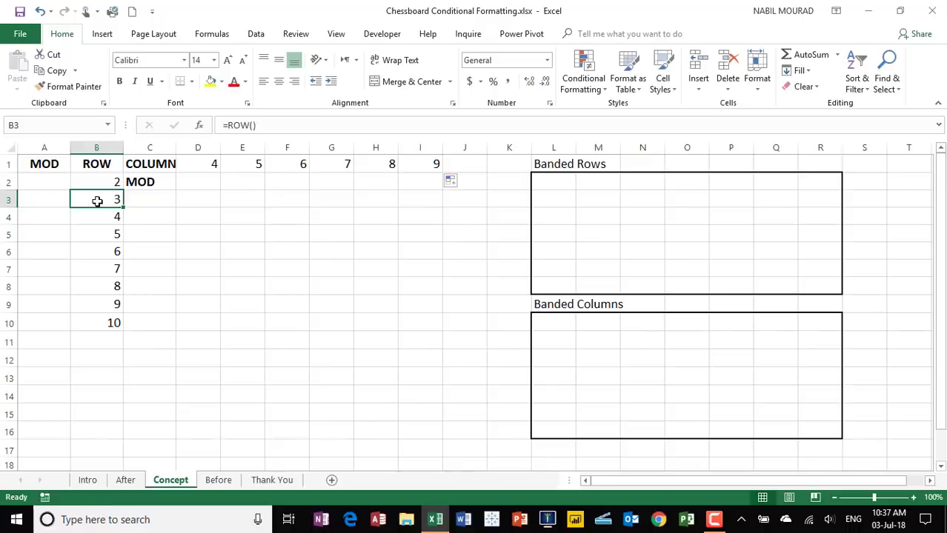
left_click(53, 181)
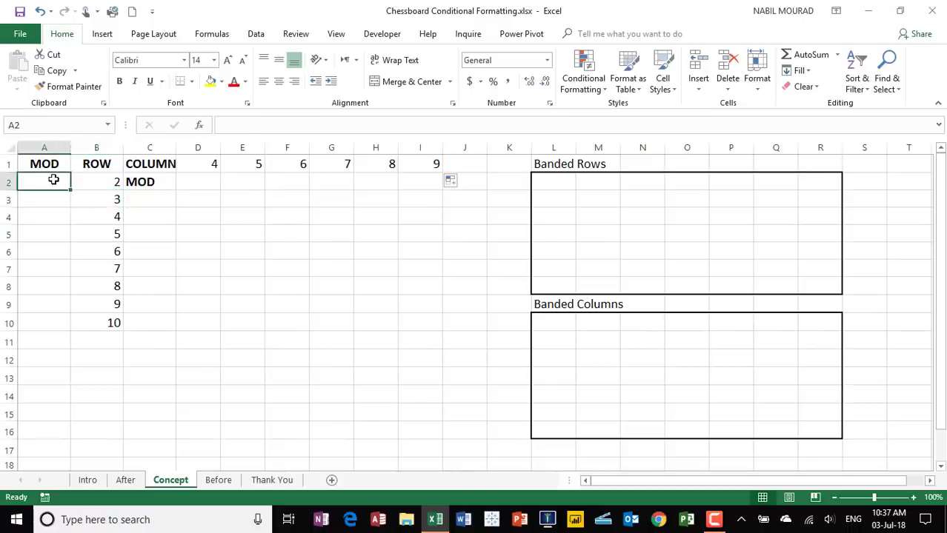
type("=mo")
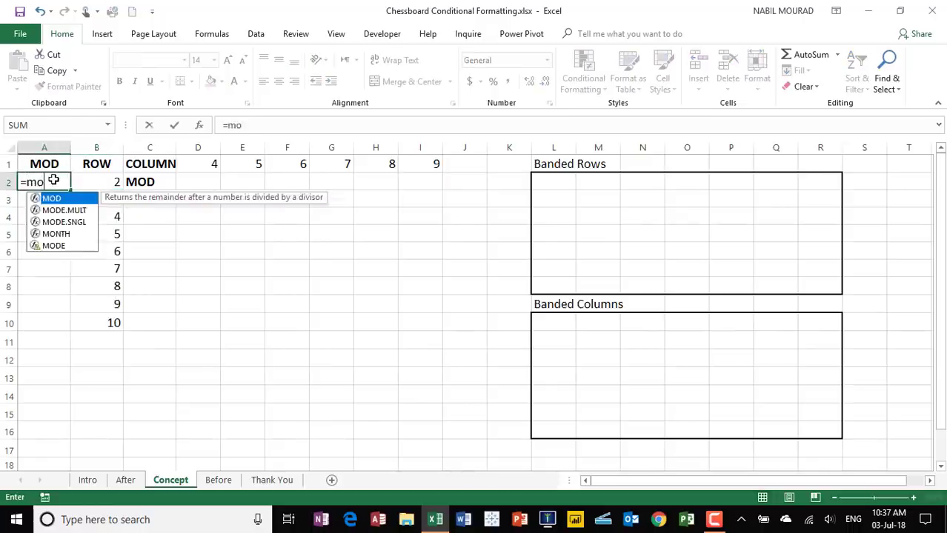
key("Tab")
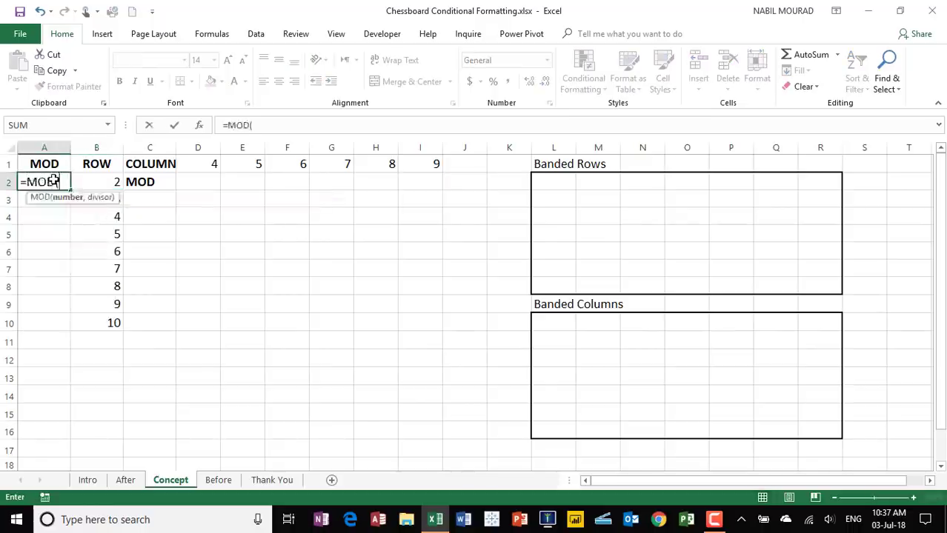
left_click(109, 184)
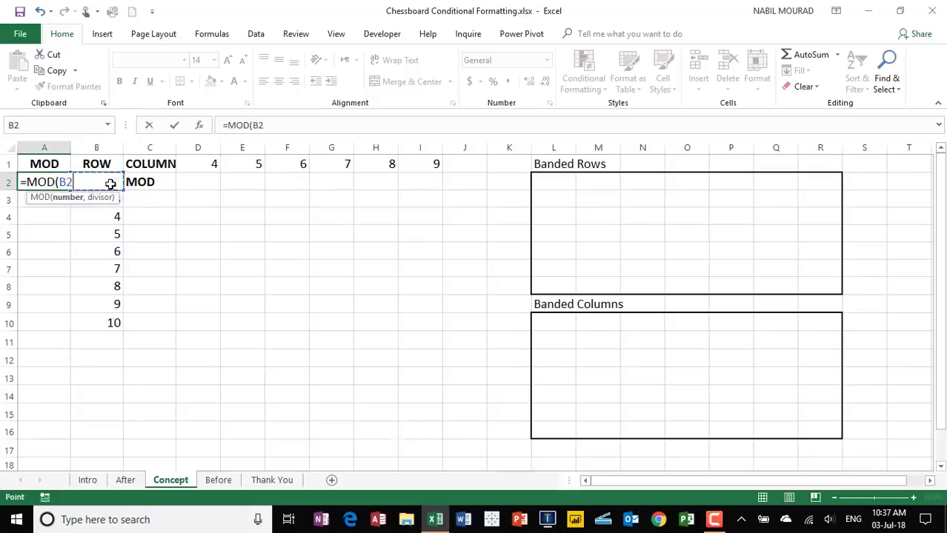
type(",")
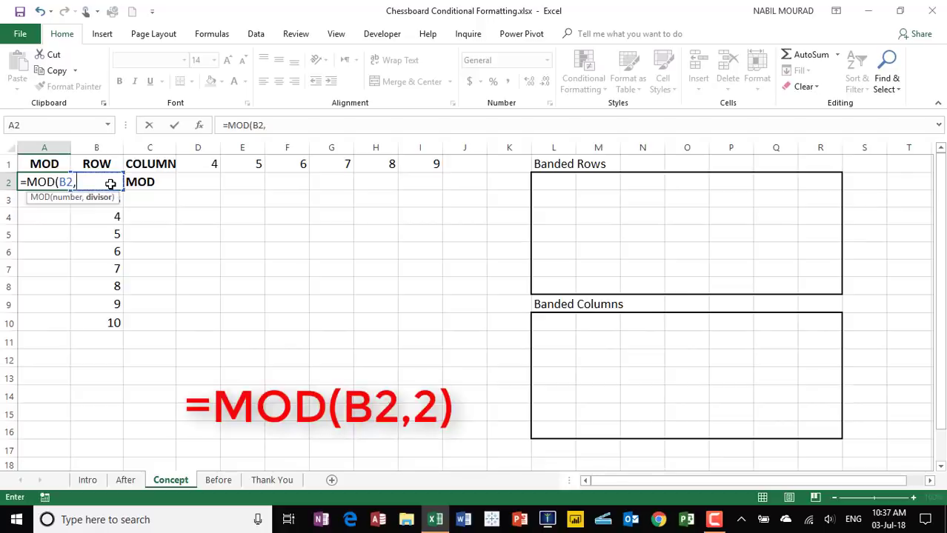
type("2)")
key("ctrl+Return")
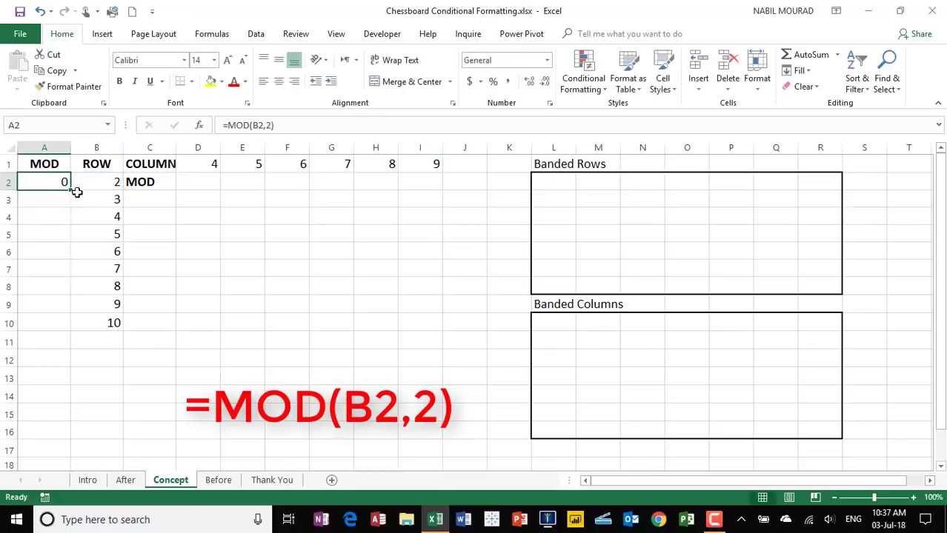
left_click_drag(67, 206, 79, 342)
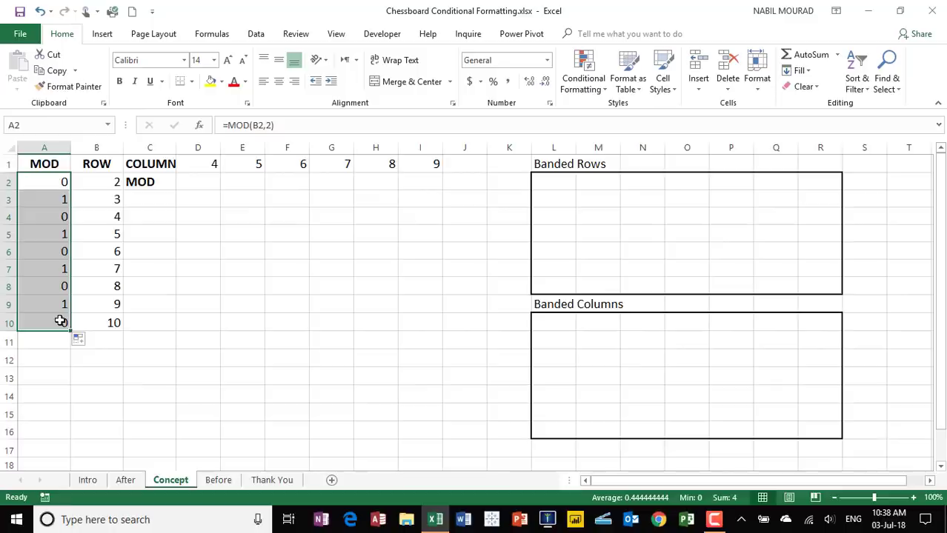
- Enter =MOD(D1,2) in cell D2 and fill it across to I2
left_click(206, 184)
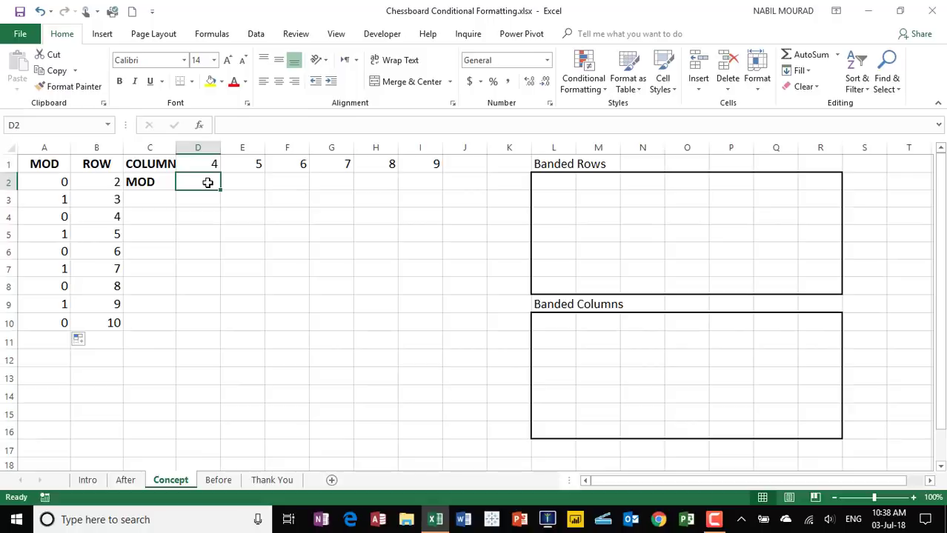
type("=mod")
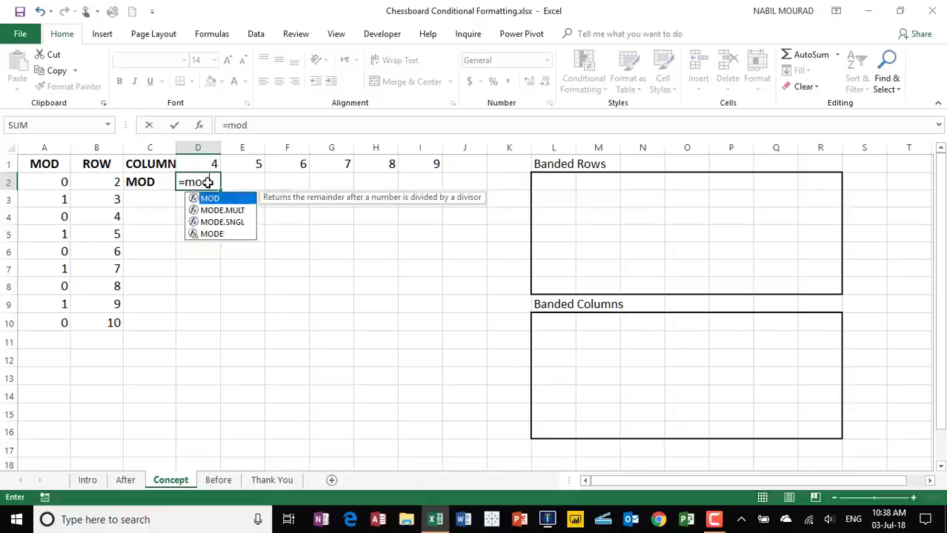
key("Tab")
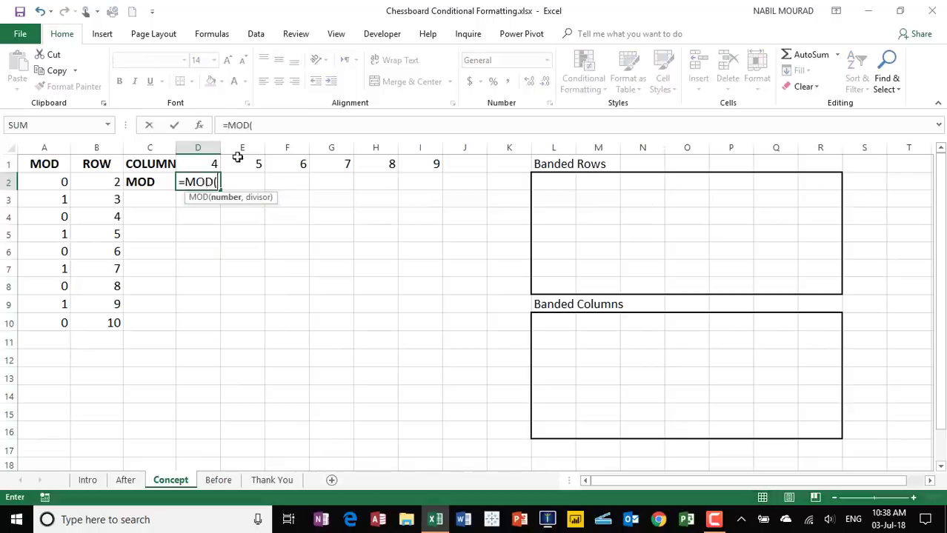
left_click(208, 160)
type(",2")
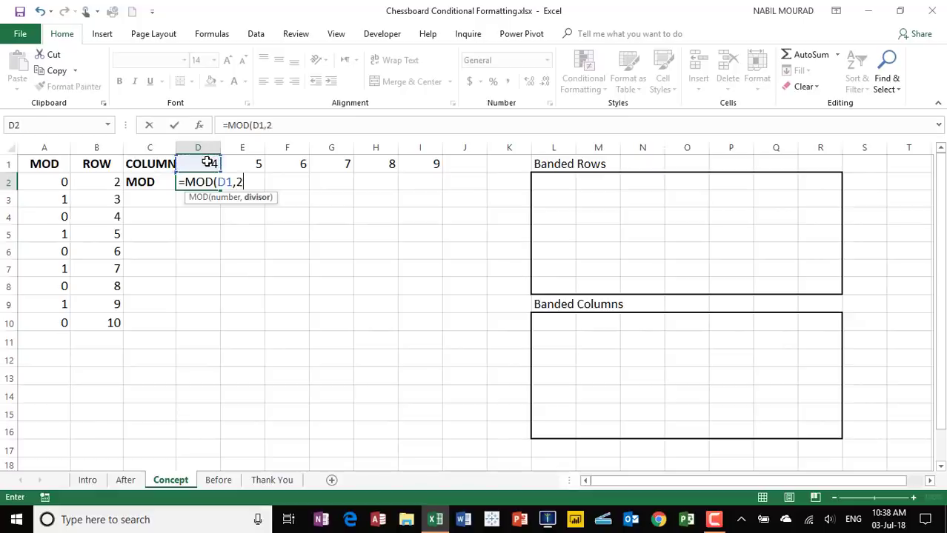
type(")")
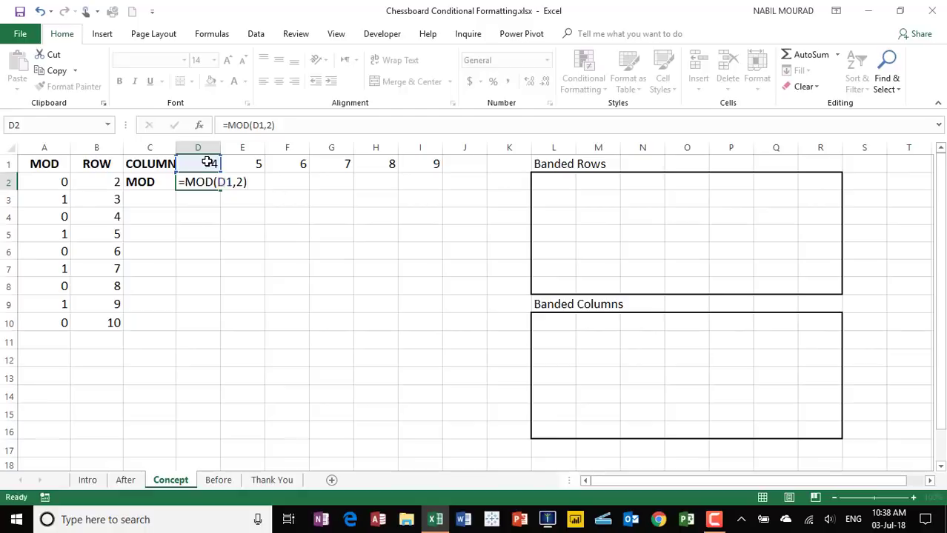
key("ctrl+Return")
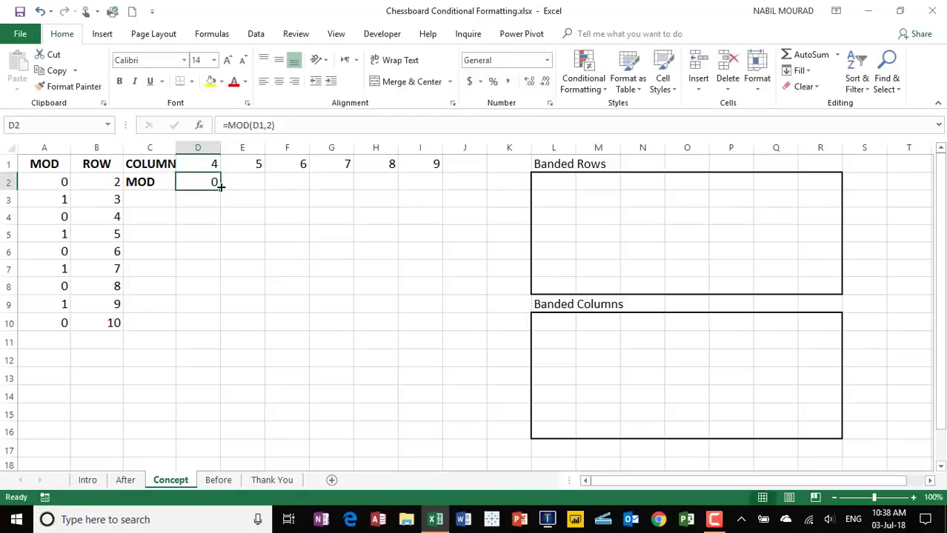
left_click_drag(218, 191, 451, 186)
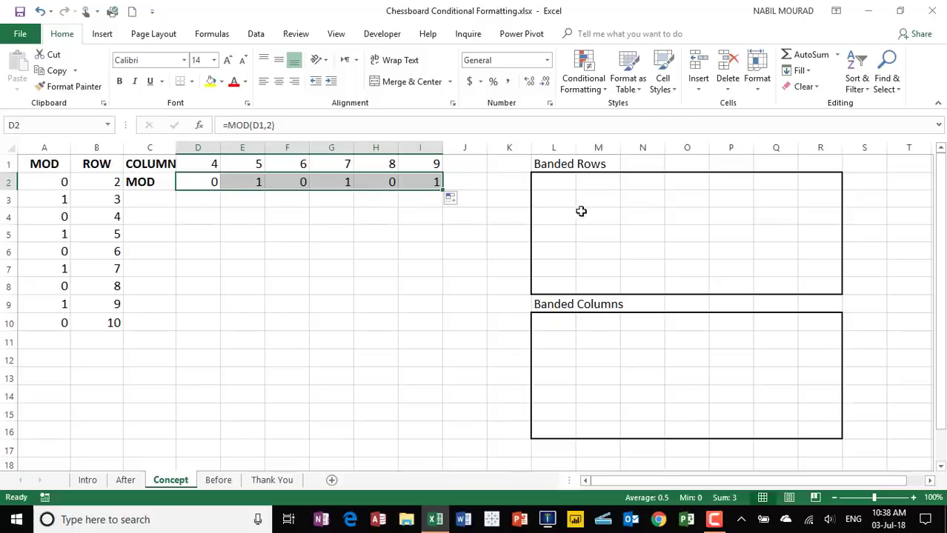
- Start a new conditional formatting rule for the Banded Rows range L2:R8 that uses a formula to determine which cells to format
left_click_drag(555, 181, 822, 281)
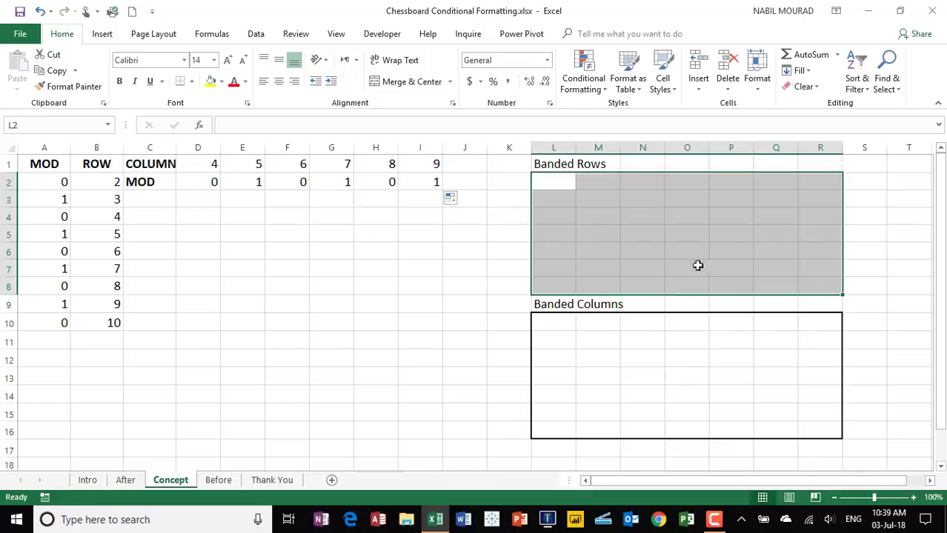
left_click(585, 65)
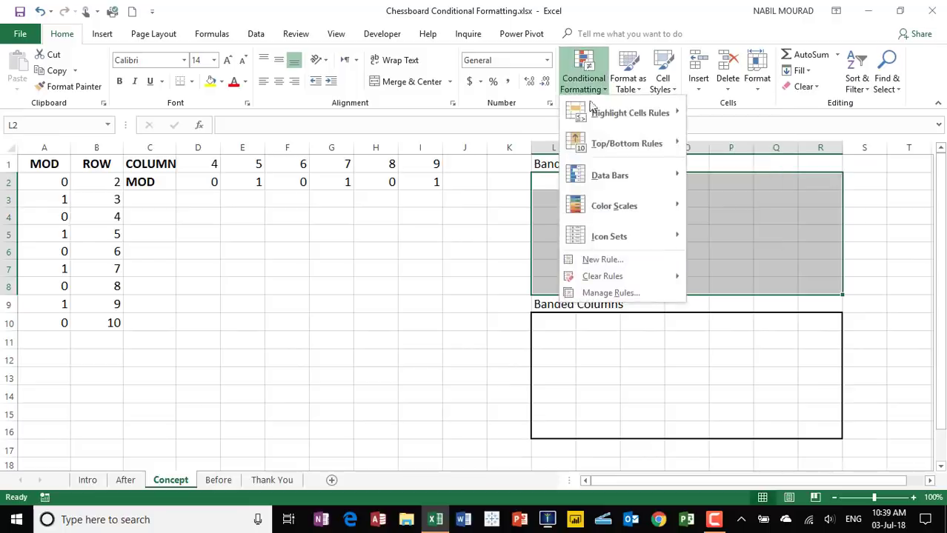
left_click(609, 261)
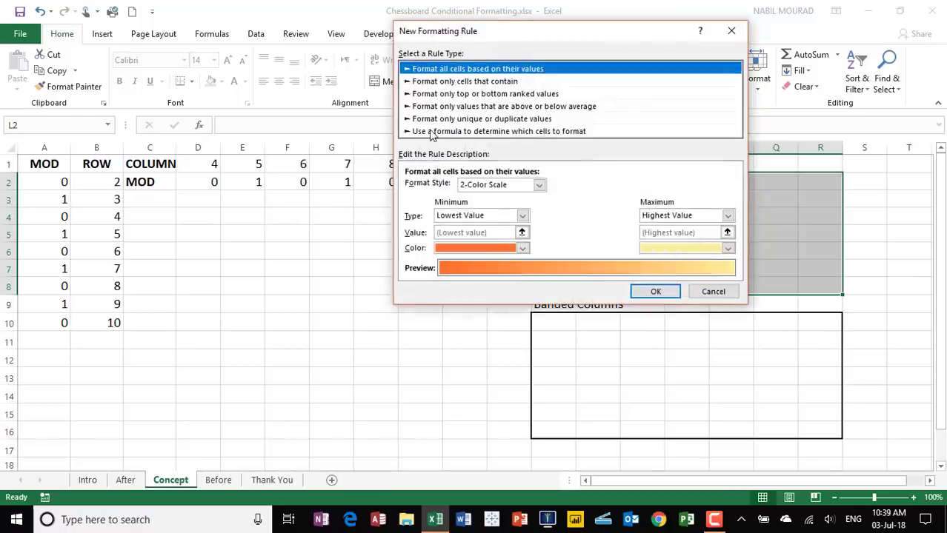
left_click(432, 132)
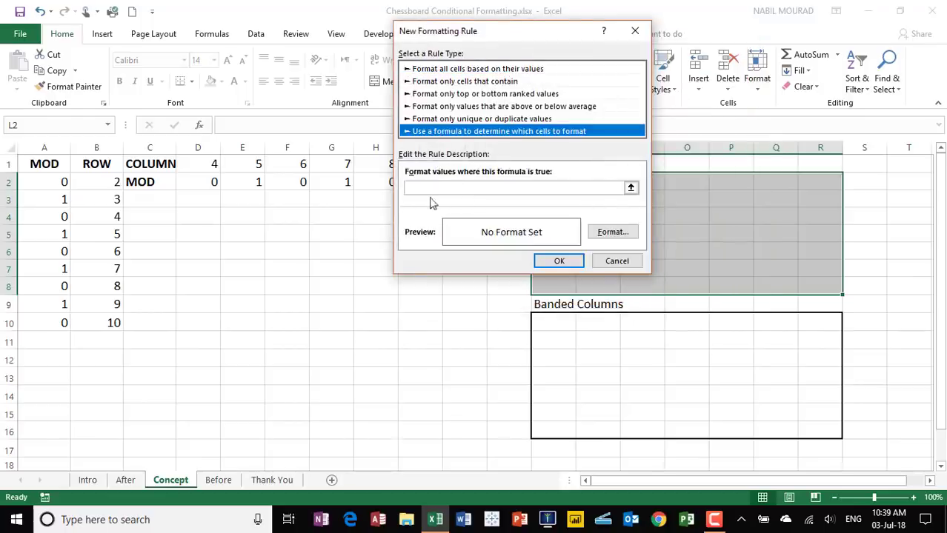
- Enter =MOD(ROW(L2),2)=1 with a relative cell reference as the formula of the Banded Rows formatting rule
left_click(570, 187)
left_click_drag(497, 32, 291, 95)
type("=Mod(")
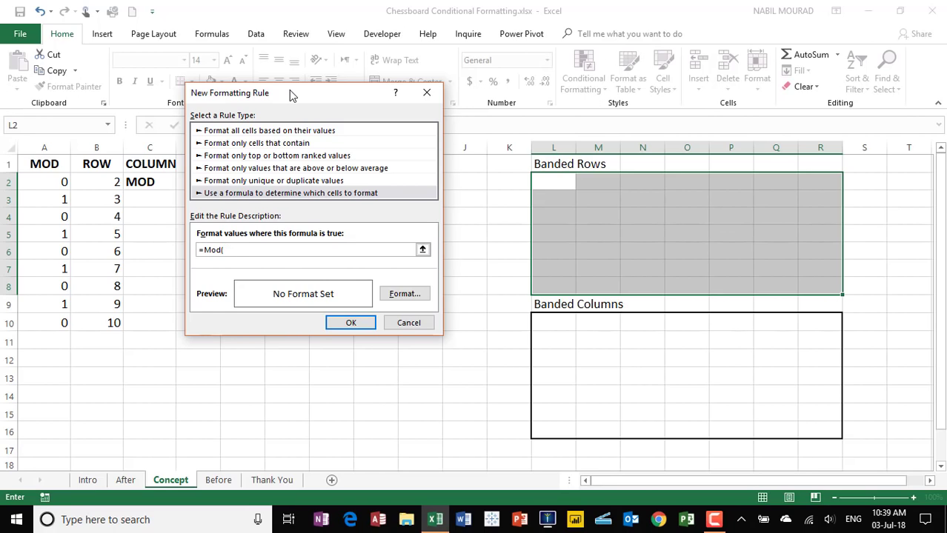
type("Row(")
left_click(543, 188)
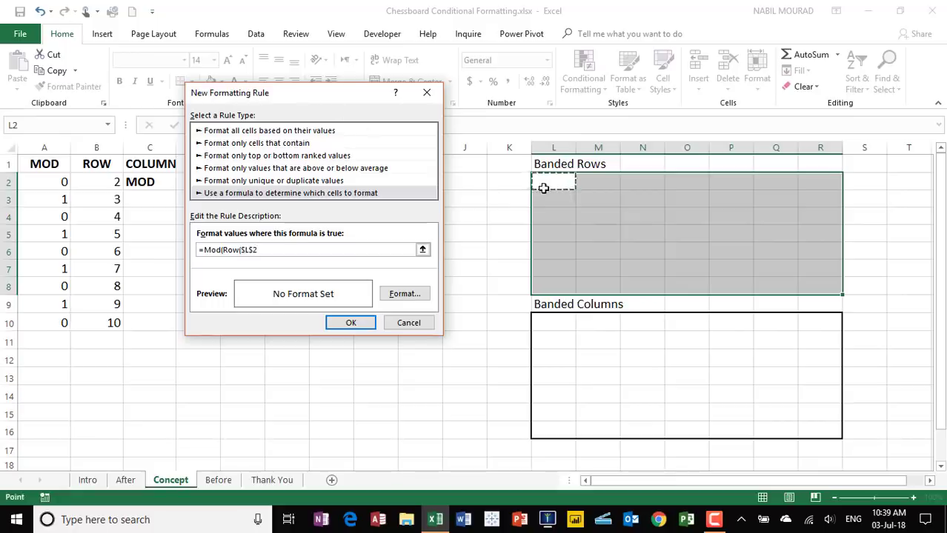
key("F4")
key("F4")
key("F4")
type("),2")
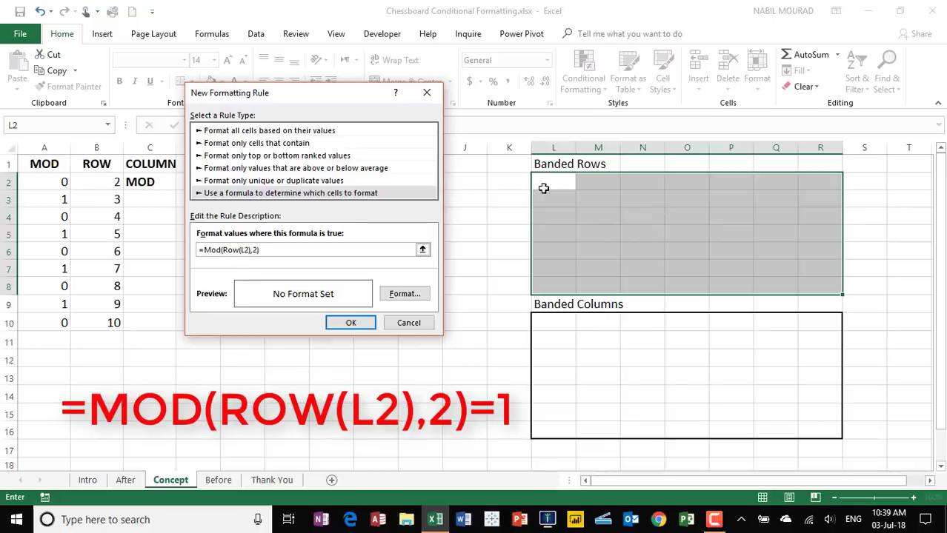
type("=1")
- Give the Banded Rows rule a yellow fill and apply it to the range
left_click(406, 295)
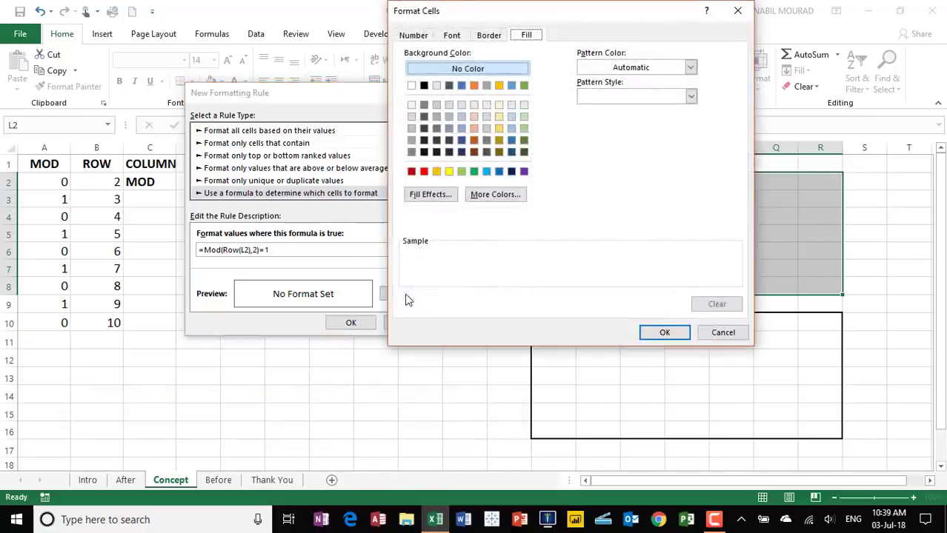
left_click(449, 172)
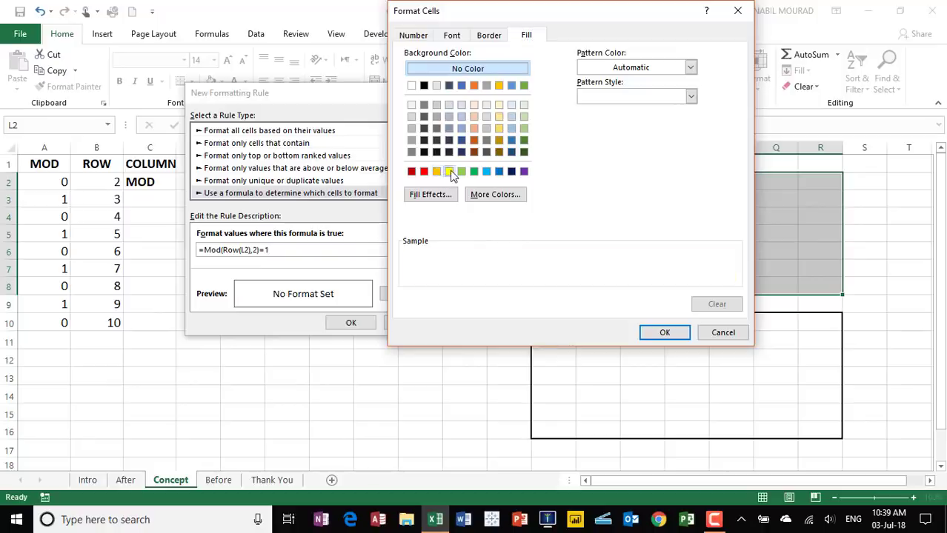
left_click(654, 334)
left_click(345, 323)
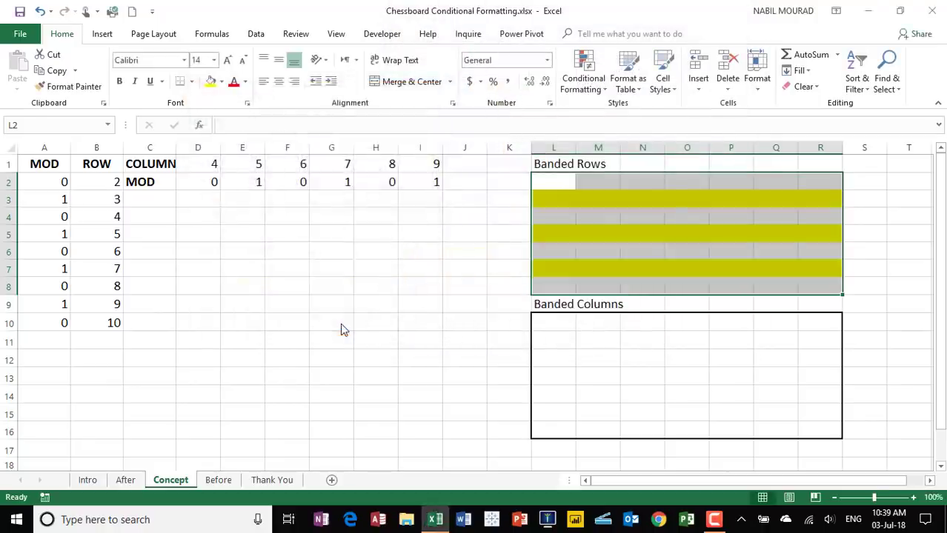
left_click(629, 254)
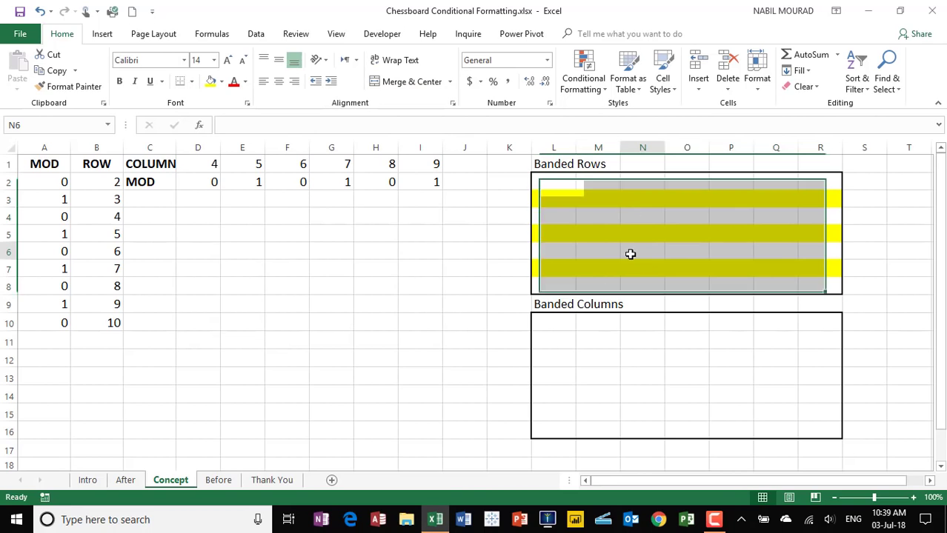
- Start a new conditional formatting rule for the Banded Columns range L10:R16 that uses a formula to determine which cells to format
left_click(546, 323)
mouse_move(546, 322)
left_mouse_down()
mouse_move(754, 373)
mouse_move(810, 411)
mouse_move(815, 428)
left_mouse_up()
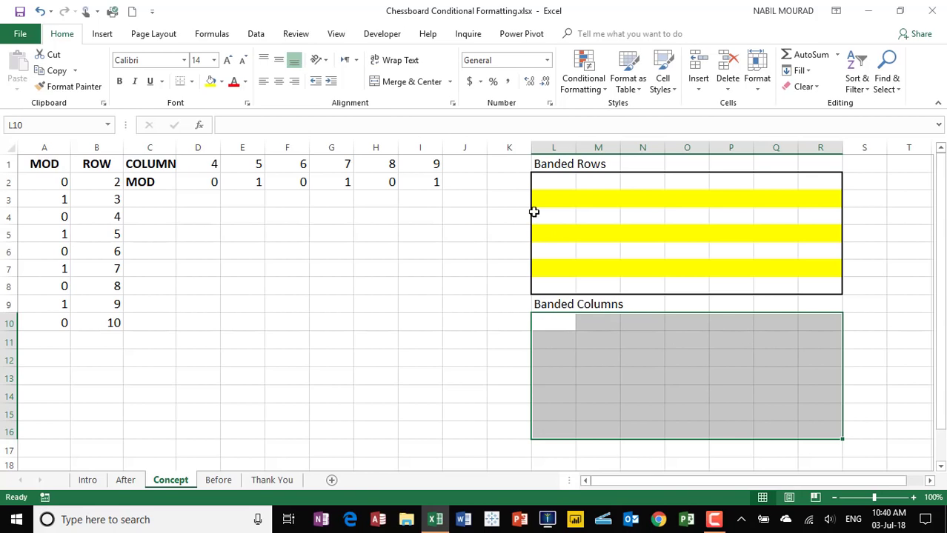
left_click(584, 74)
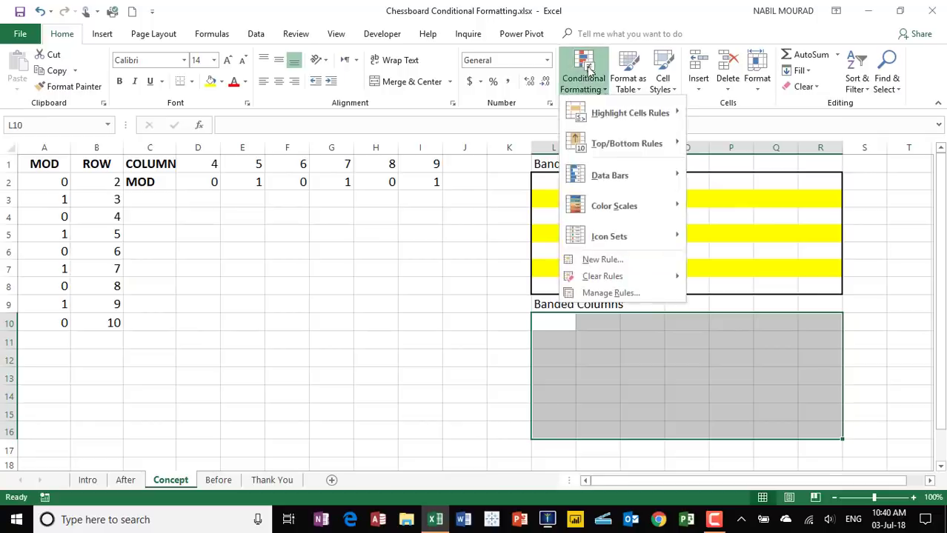
left_click(601, 260)
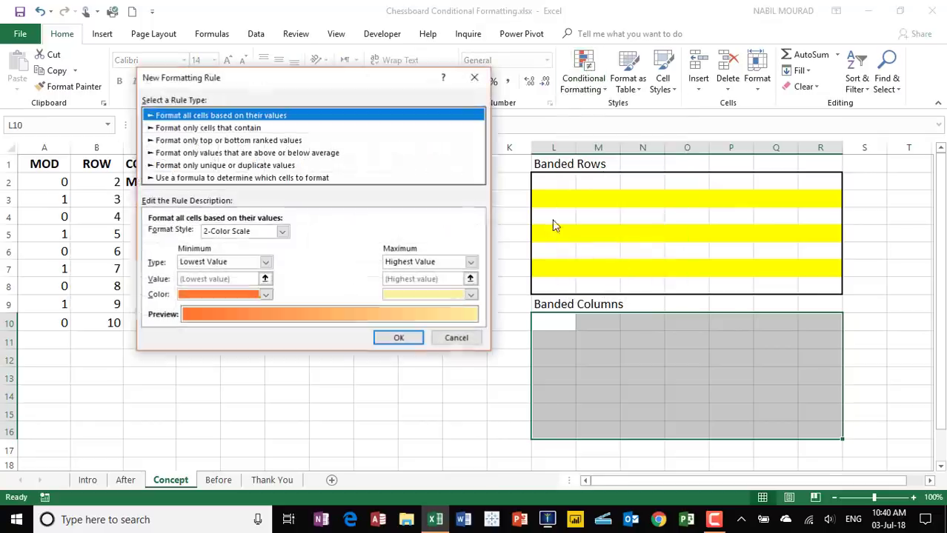
left_click(221, 179)
left_click(151, 233)
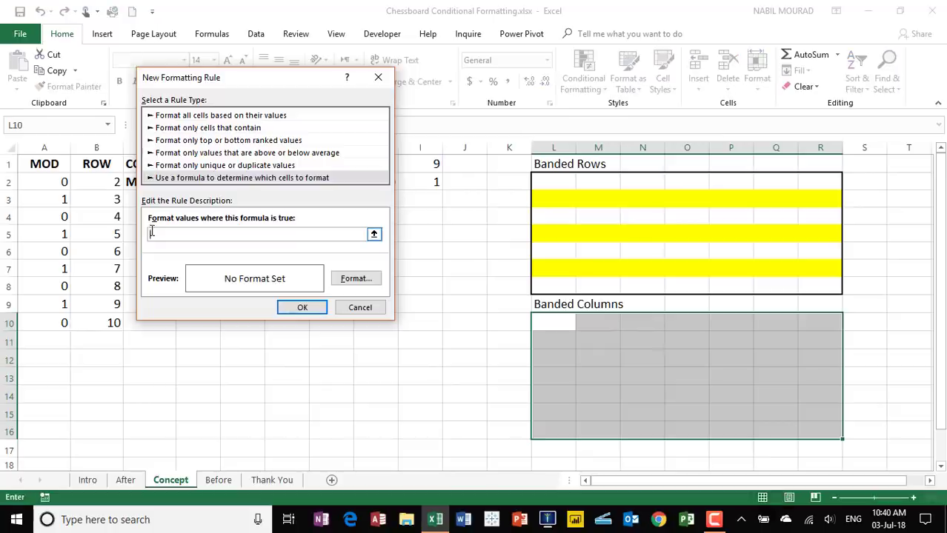
- Enter =MOD(COLUMN(L10),2)=1 with a relative cell reference as the formula of the Banded Columns rule
type("=mod(")
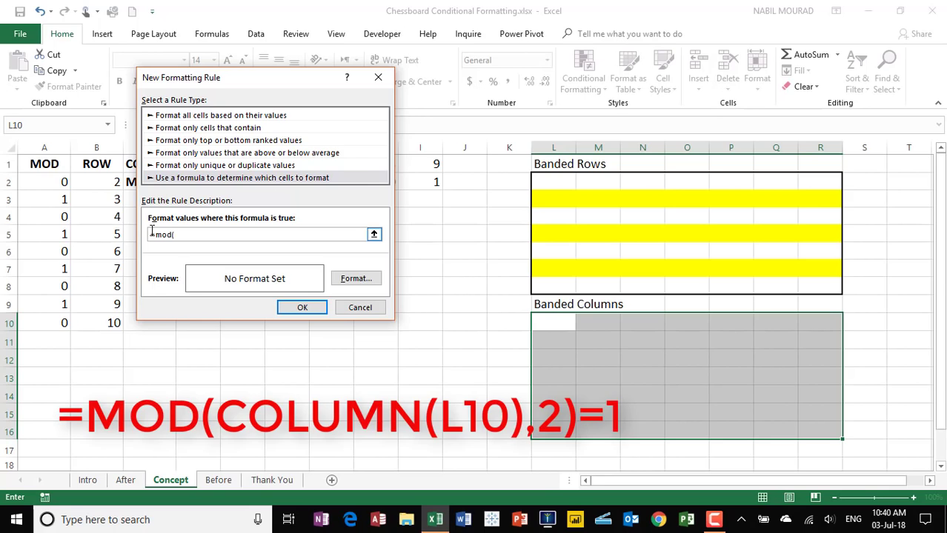
type("Column(")
left_click(552, 324)
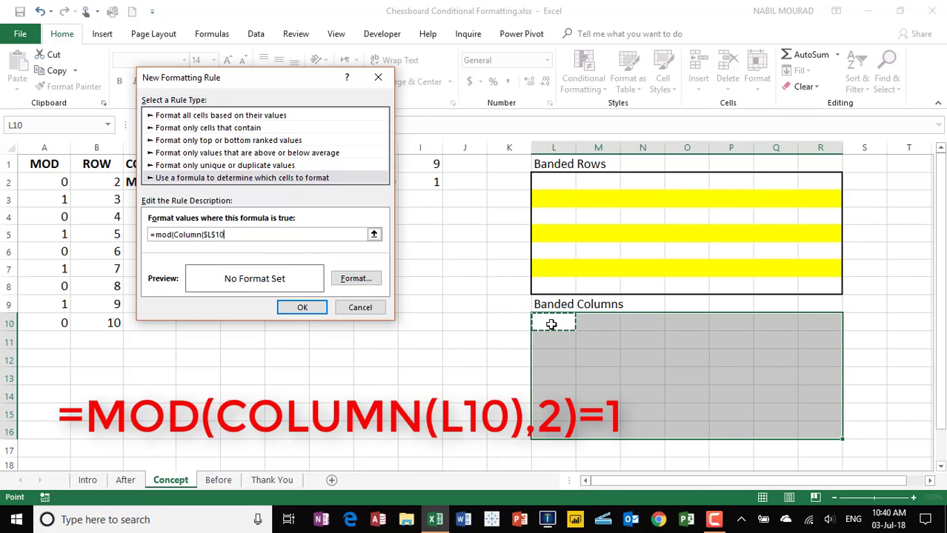
key("F4")
key("F4")
key("F4")
type("),2)=1")
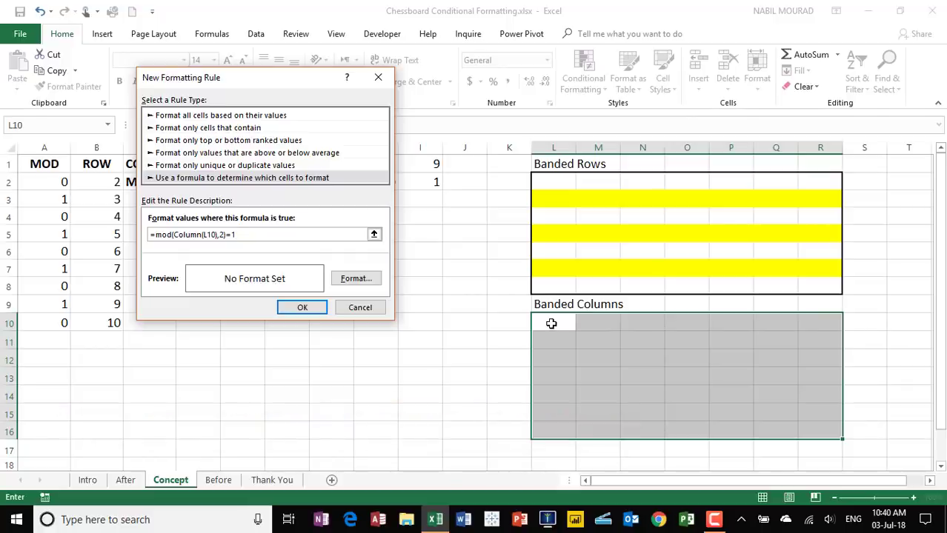
- Give the Banded Columns rule a light blue fill and apply it to the range
left_click(356, 280)
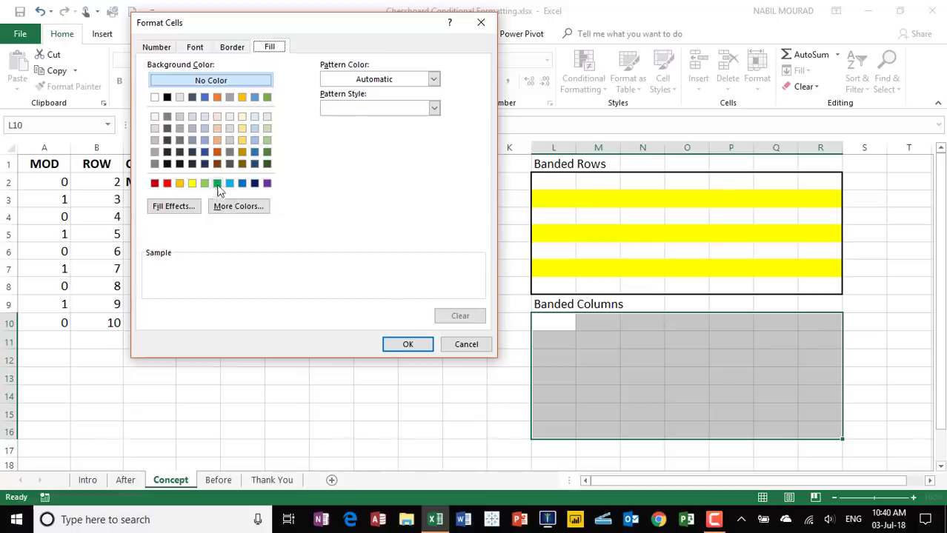
left_click(230, 184)
left_click(408, 344)
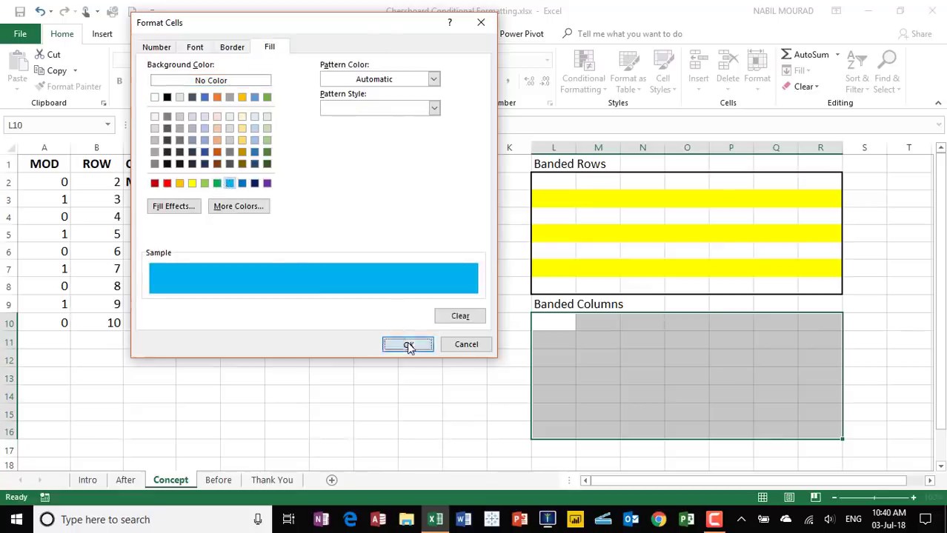
left_click(303, 307)
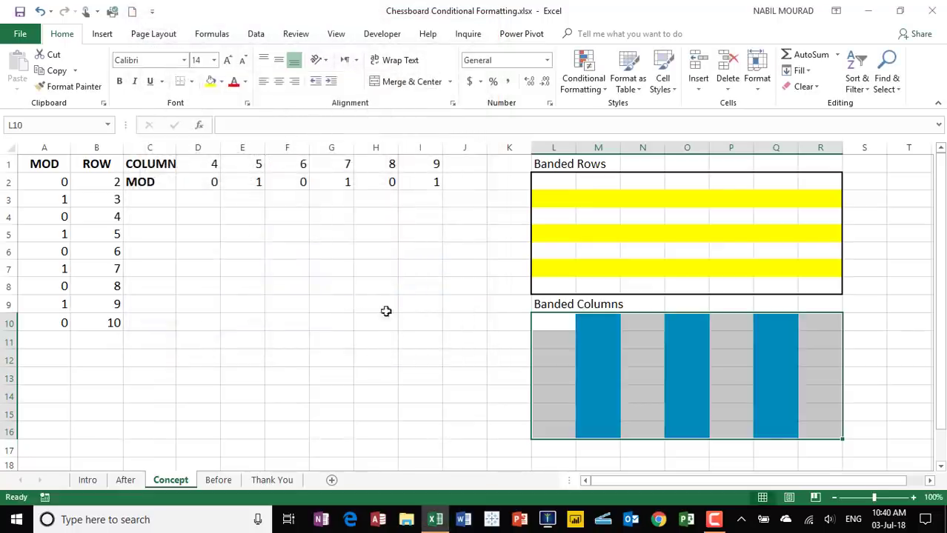
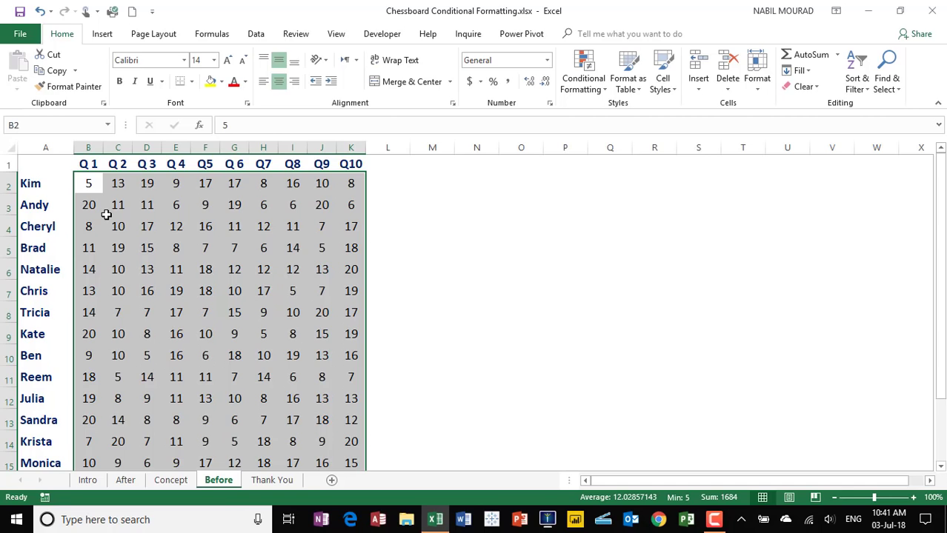
- Start a new formula-based conditional formatting rule for the selected Q1 to Q10 scores on the Before sheet
left_click(589, 73)
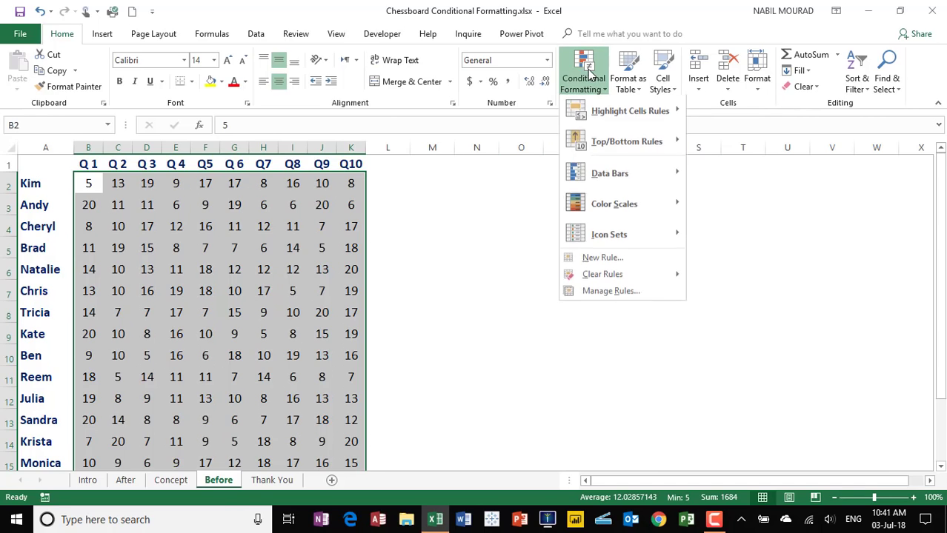
left_click(602, 260)
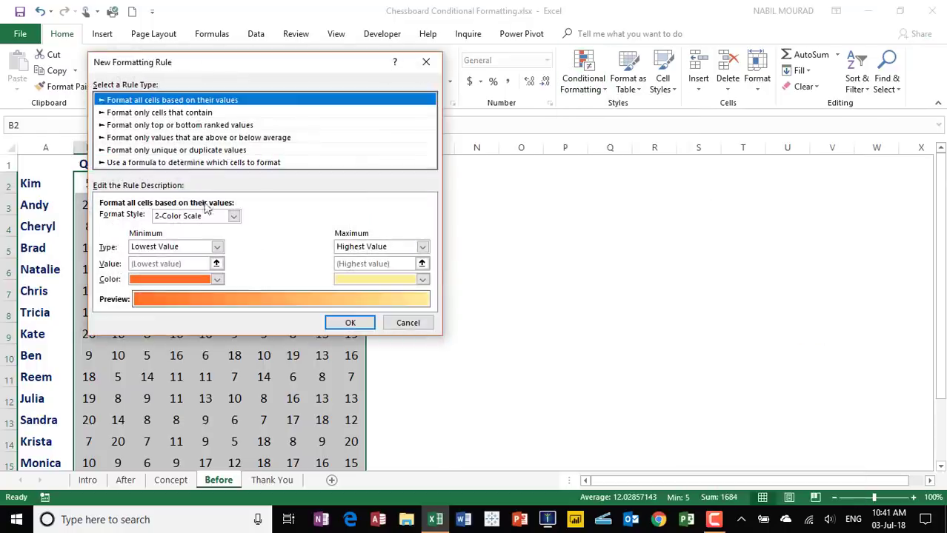
left_click(184, 162)
left_click_drag(249, 69, 647, 122)
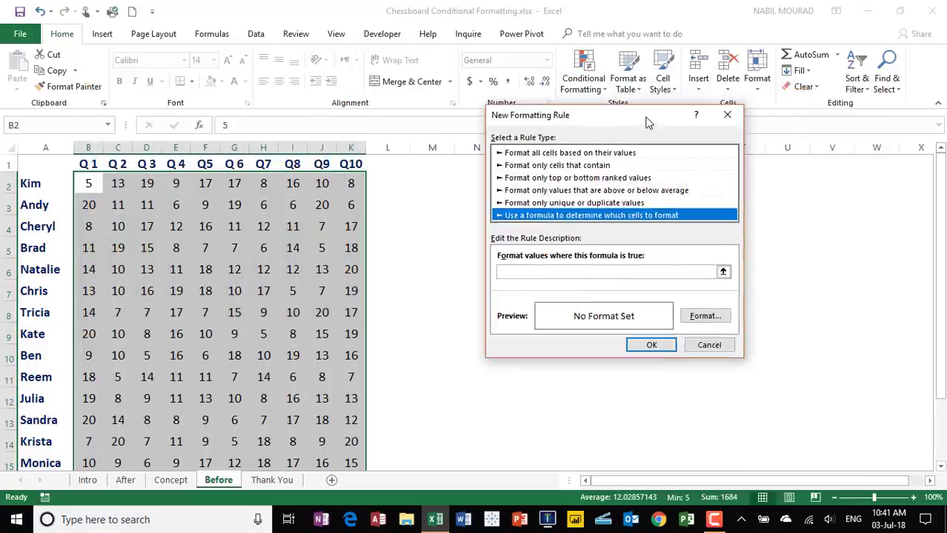
left_click(507, 271)
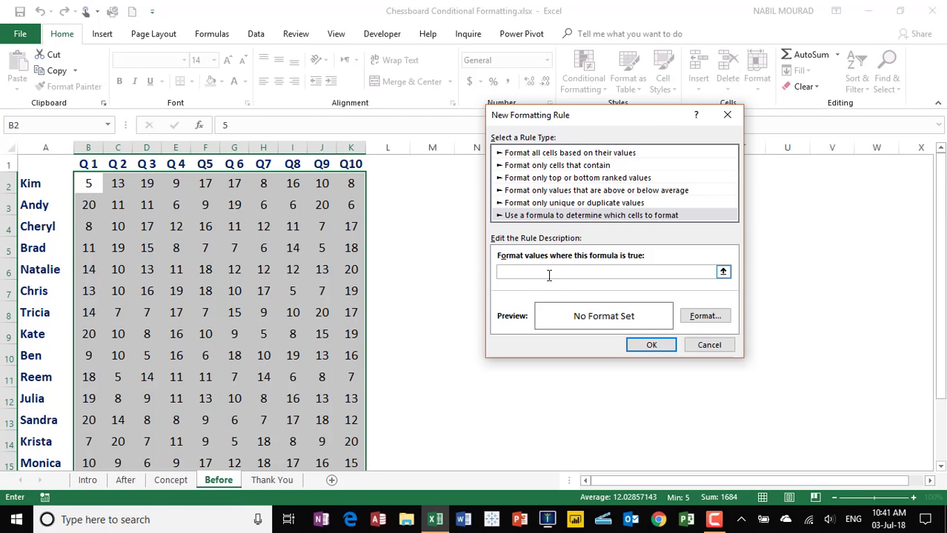
- Enter =MOD(ROW(B2),2) with a relative cell reference as the first part of the chessboard rule's formula
type("=Mod(Row(")
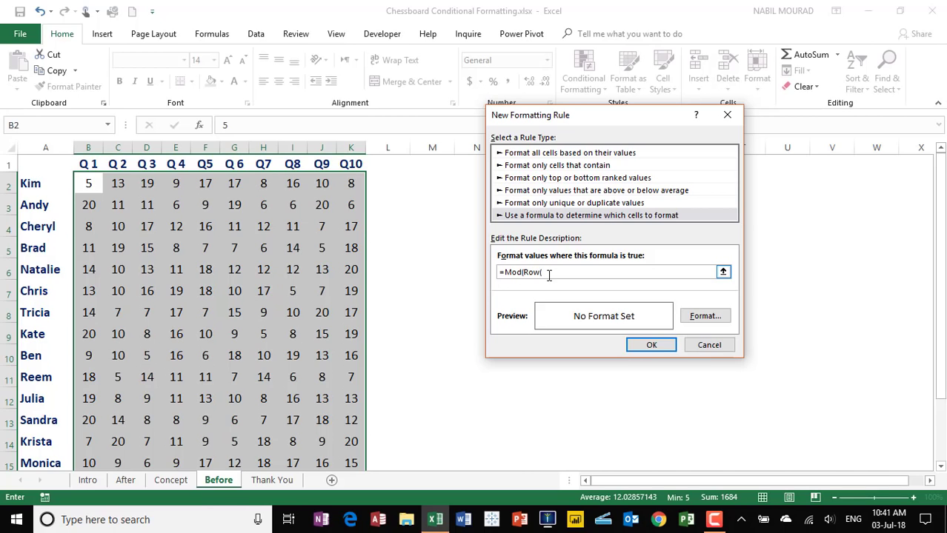
left_click(91, 181)
key("F4")
key("F4")
key("F4")
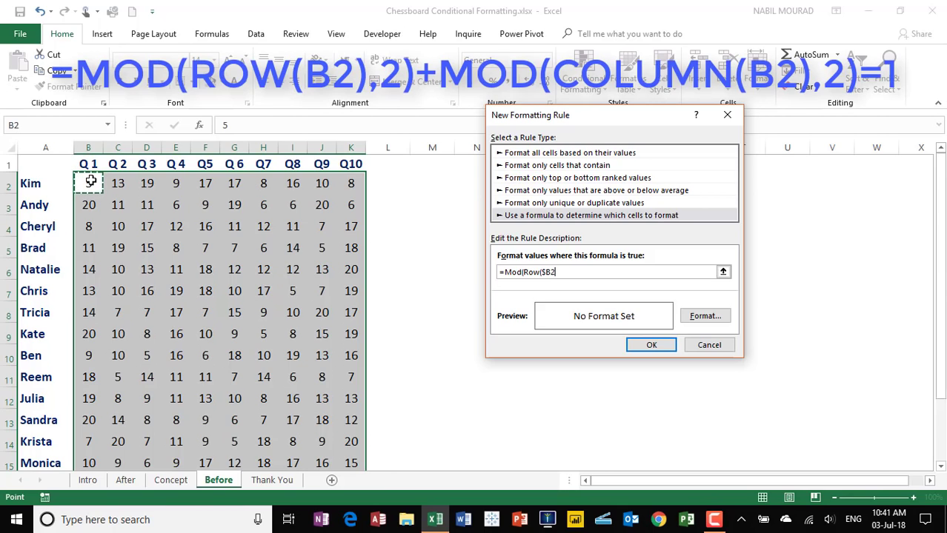
type("),2)")
- Complete the chessboard rule's formula by appending +MOD(COLUMN(B2),2)=1 with a relative cell reference
type("+Mod(")
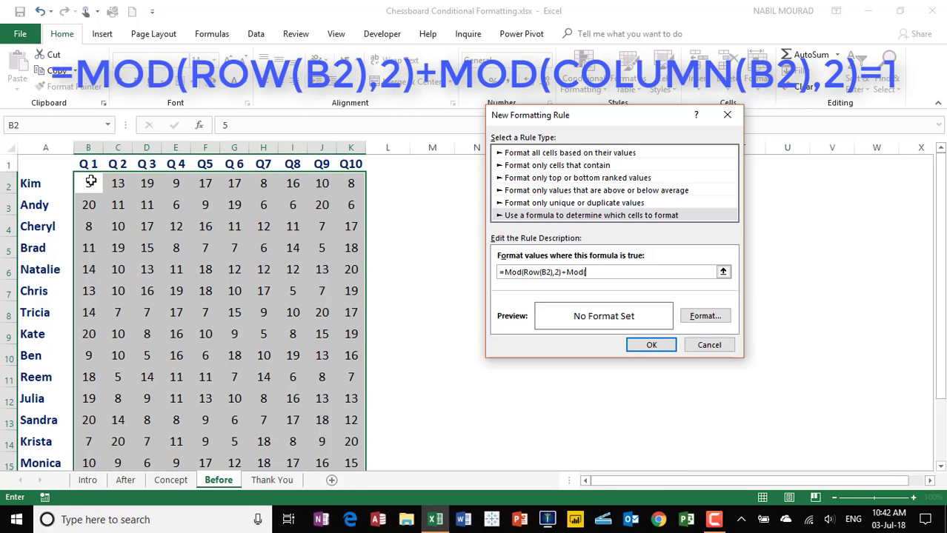
type("column(")
left_click(88, 183)
key("F4")
key("F4")
key("F4")
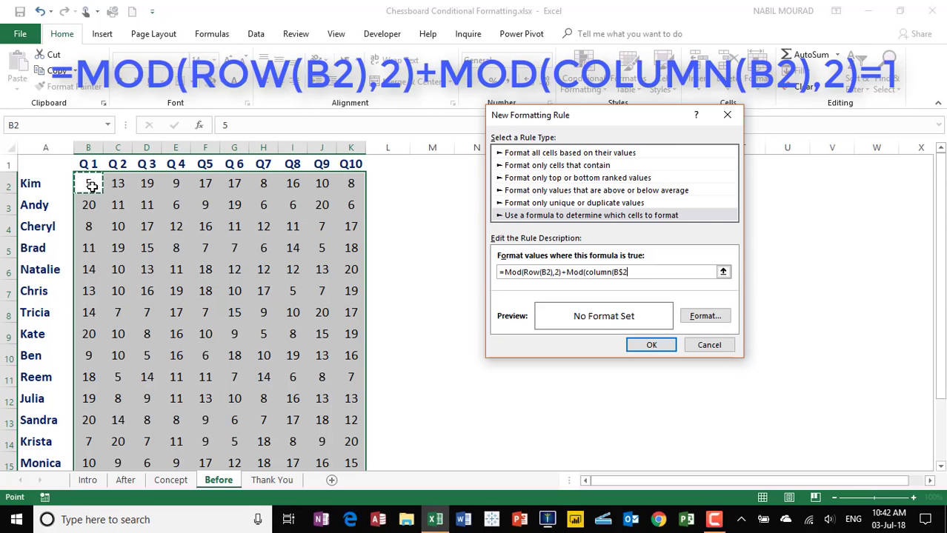
type("),2)")
type("=1")
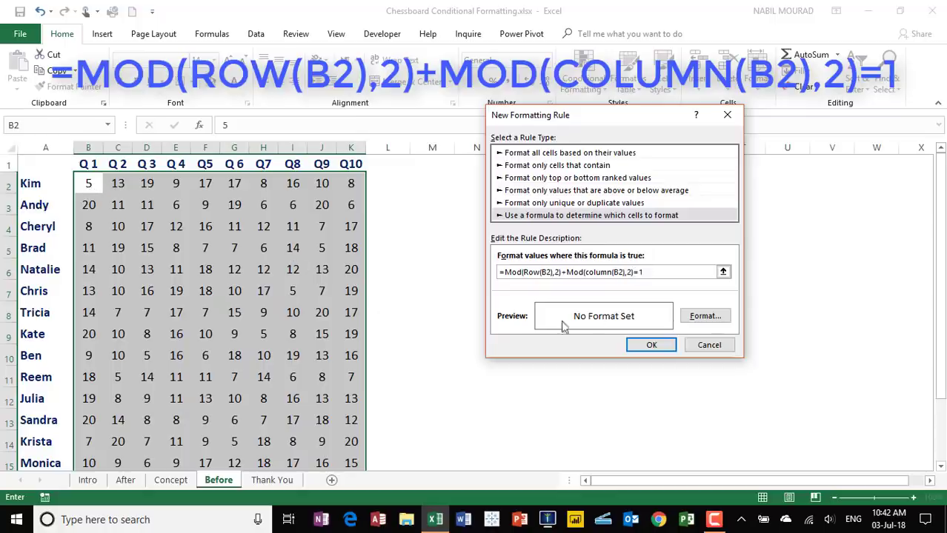
- Format the chessboard rule with a dark blue fill and bold white font, and apply it to the scores
left_click(706, 318)
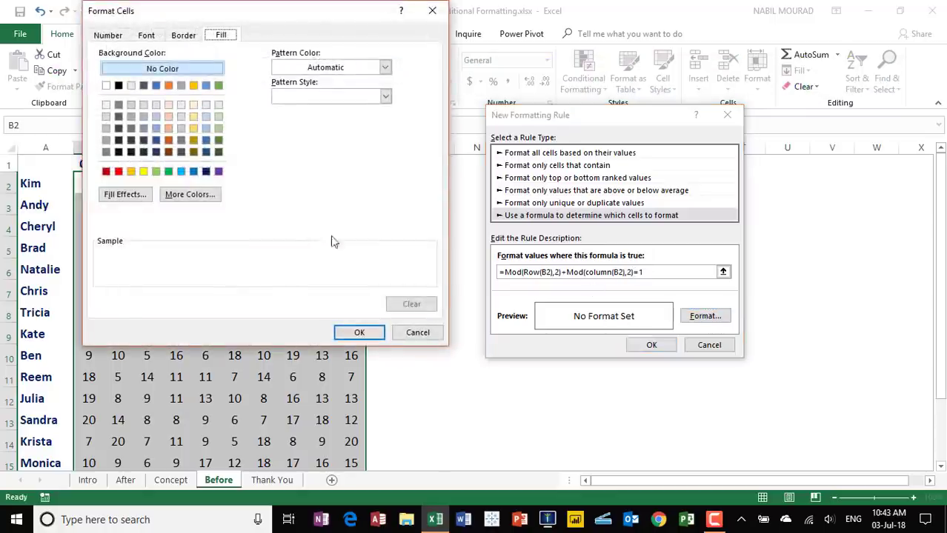
left_click(206, 171)
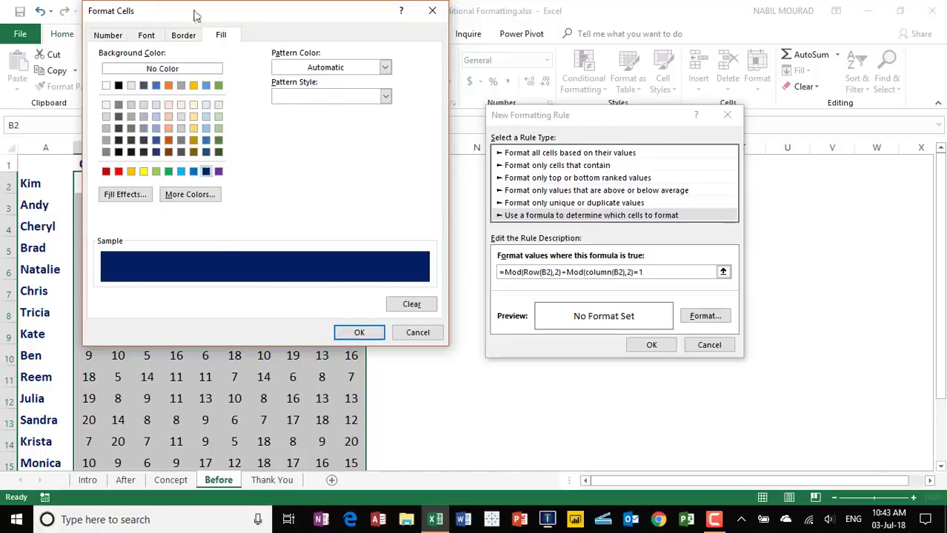
left_click(142, 36)
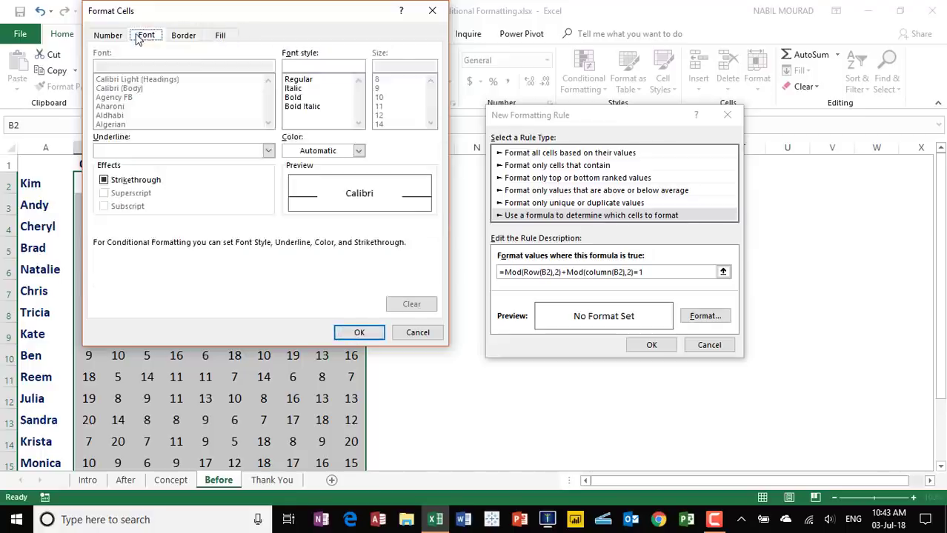
left_click(300, 98)
left_click(359, 151)
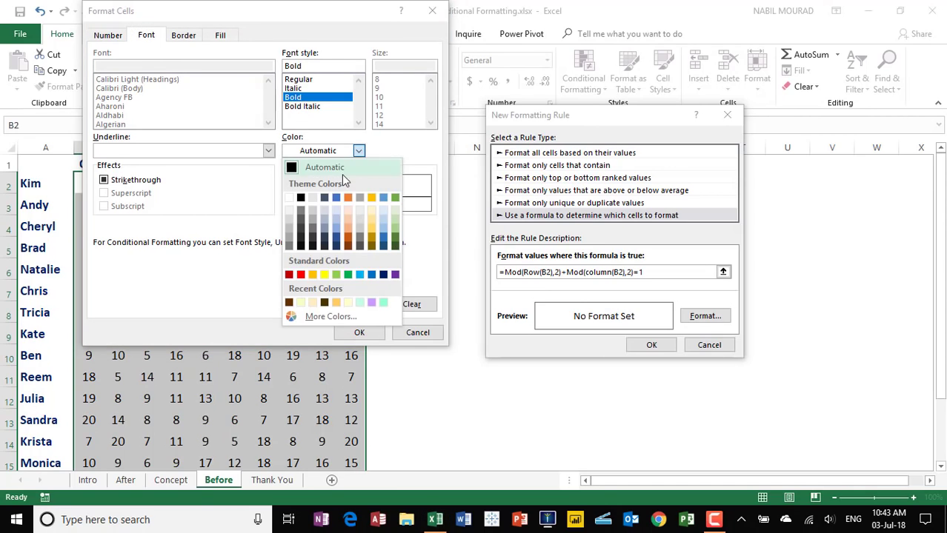
left_click(296, 198)
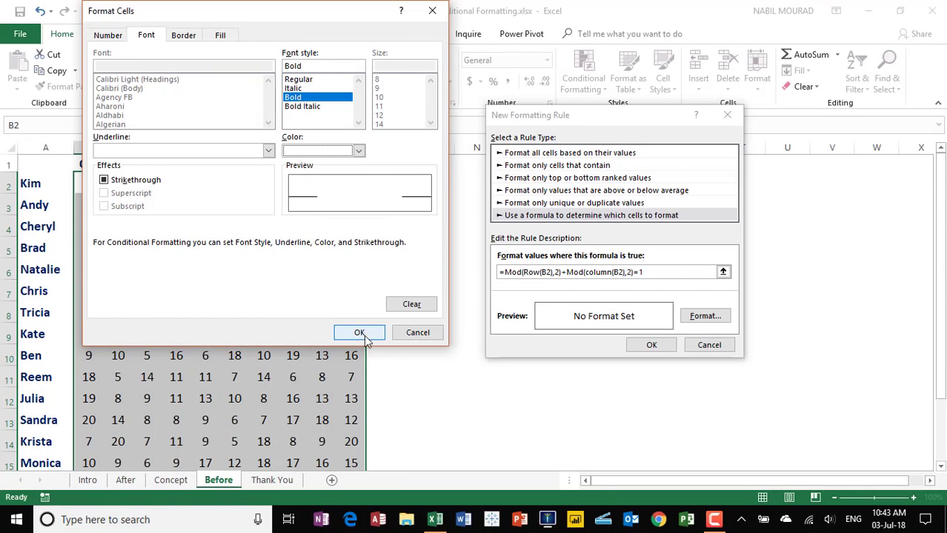
left_click(360, 332)
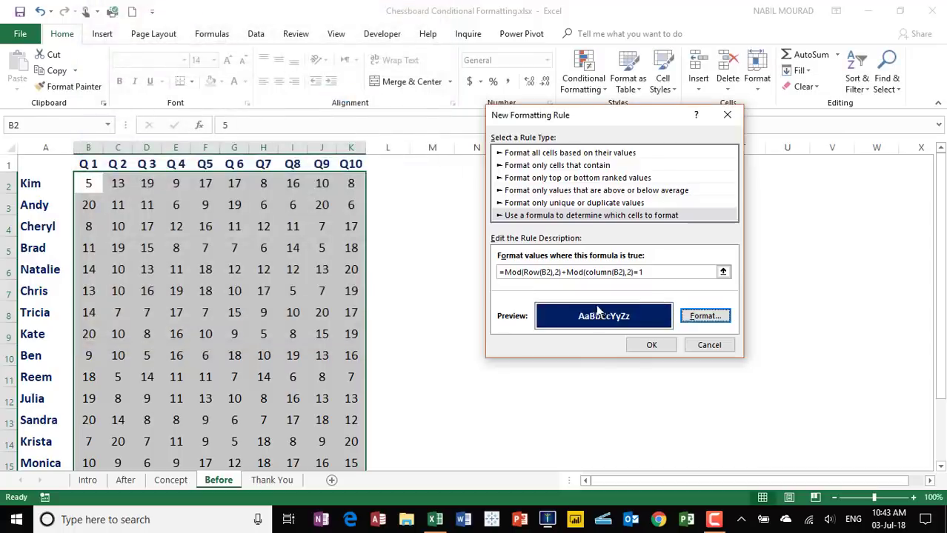
left_click(652, 346)
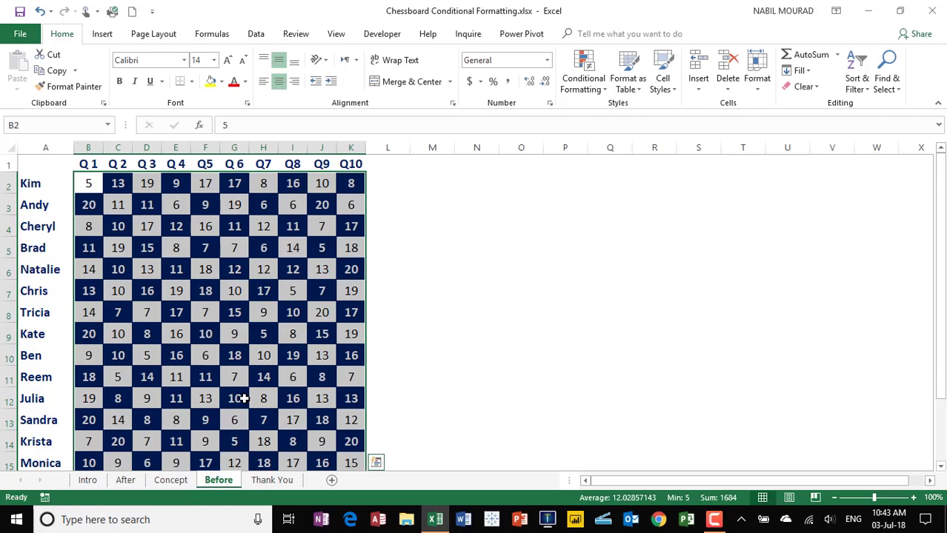
- Start a second formula-based conditional formatting rule for the selected Q1 to Q10 scores
left_click(586, 75)
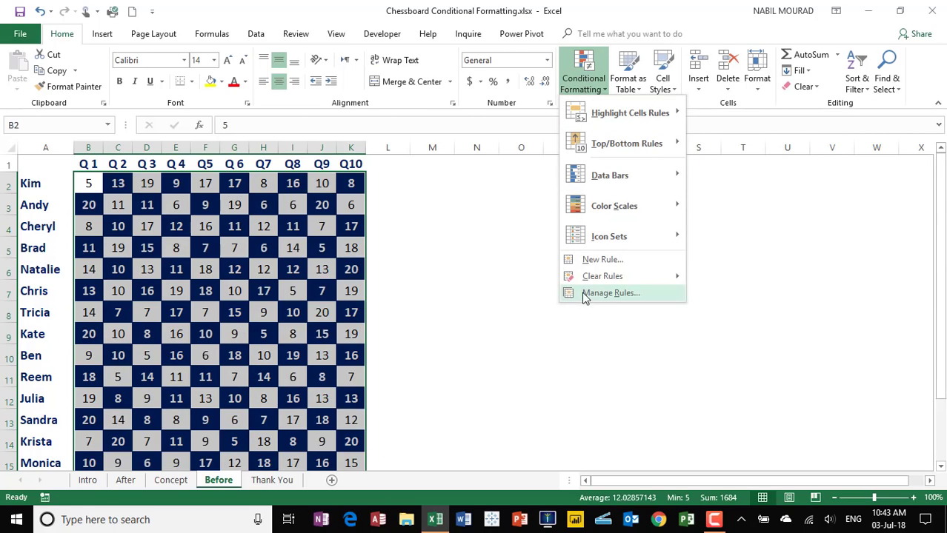
left_click(603, 261)
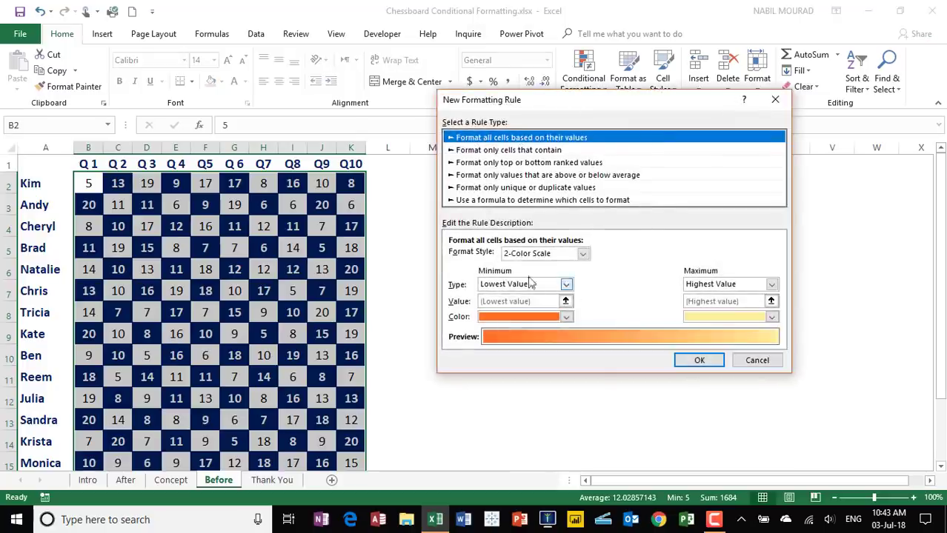
left_click(480, 201)
left_click(469, 259)
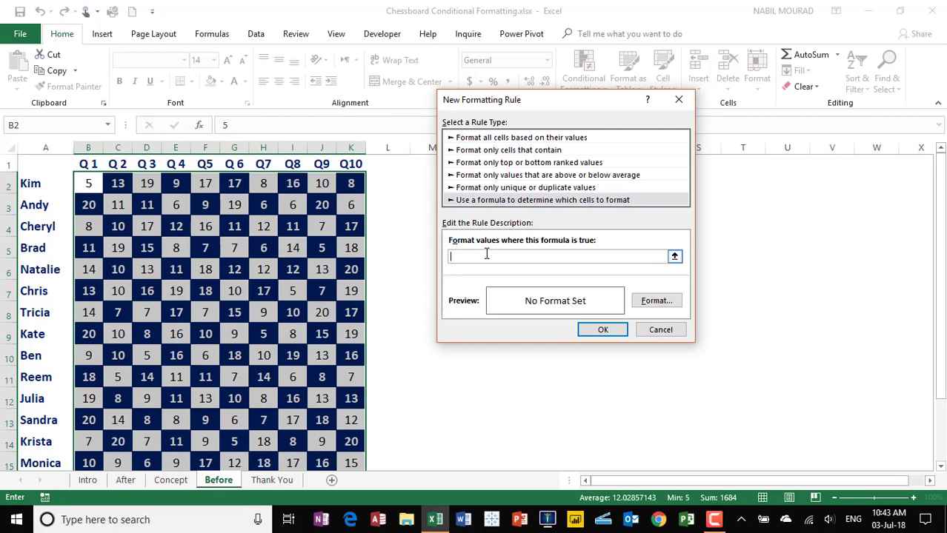
- Enter =MOD(ROW(B2),2) with a relative cell reference as the first part of the second rule's formula
type("=Mod(row(")
left_click(89, 183)
key("F4")
key("F4")
key("F4")
type("),2")
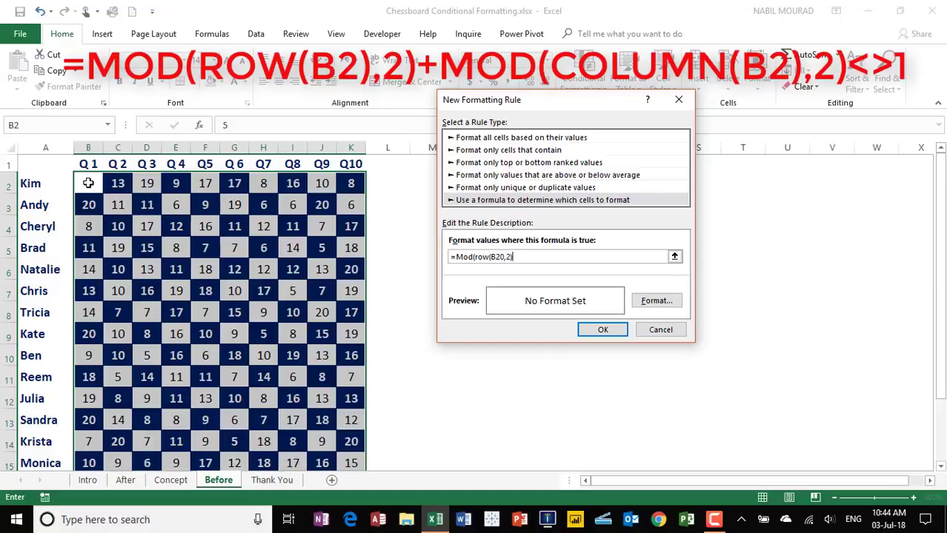
- Complete the second rule's formula by appending +MOD(COLUMN(B2),2)<>1 with a relative cell reference
type(")+Mod(column(")
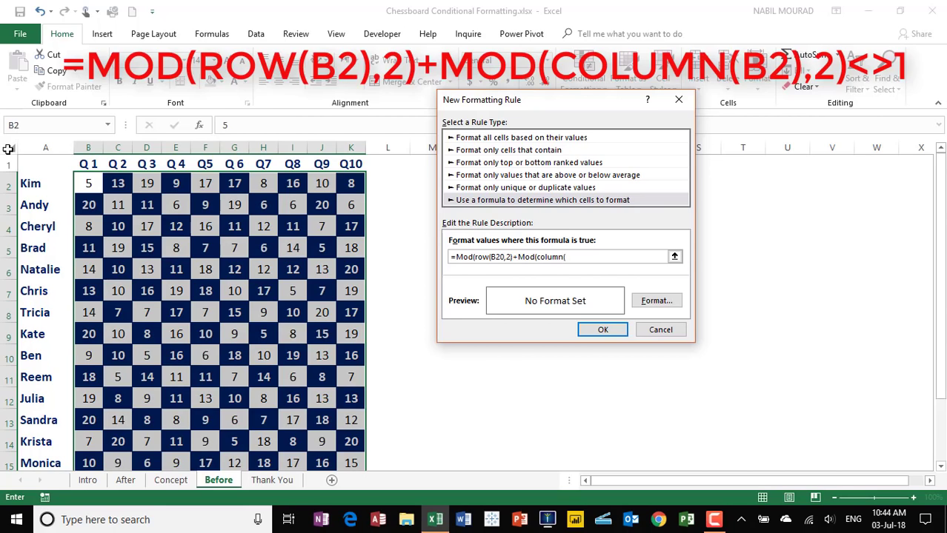
left_click(87, 183)
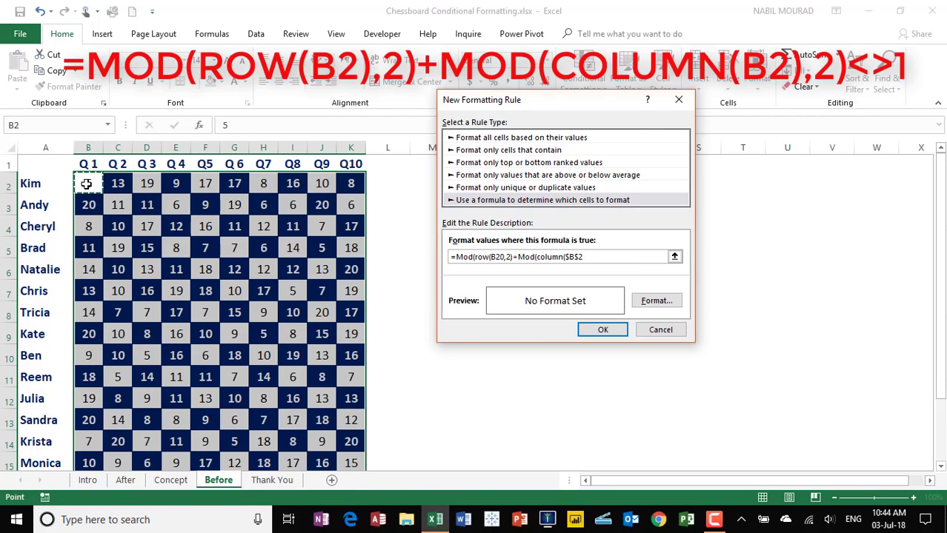
key("F4")
key("F4")
key("F4")
type("),2)")
type("<>1")
- Format the second chessboard rule with bold dark blue font and a light yellow custom fill, and apply it to the scores
left_click(660, 302)
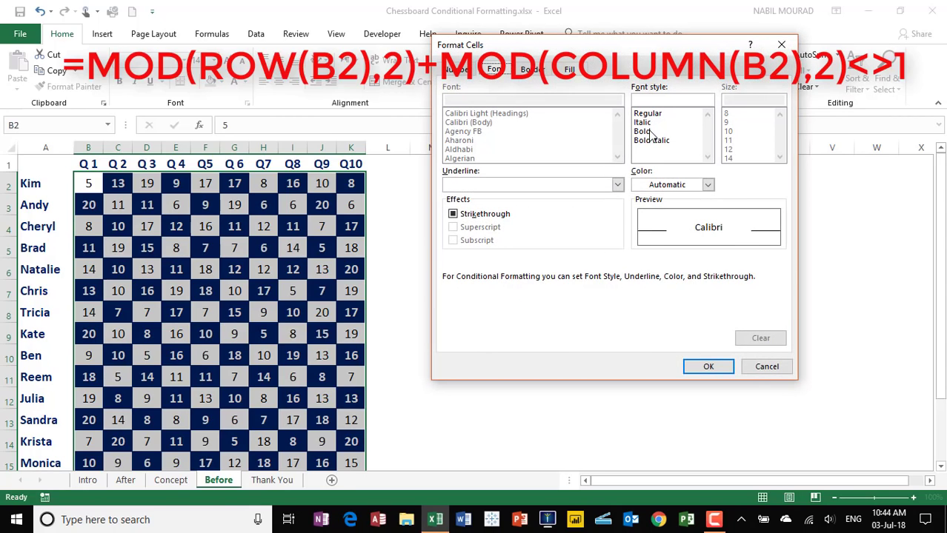
left_click(643, 131)
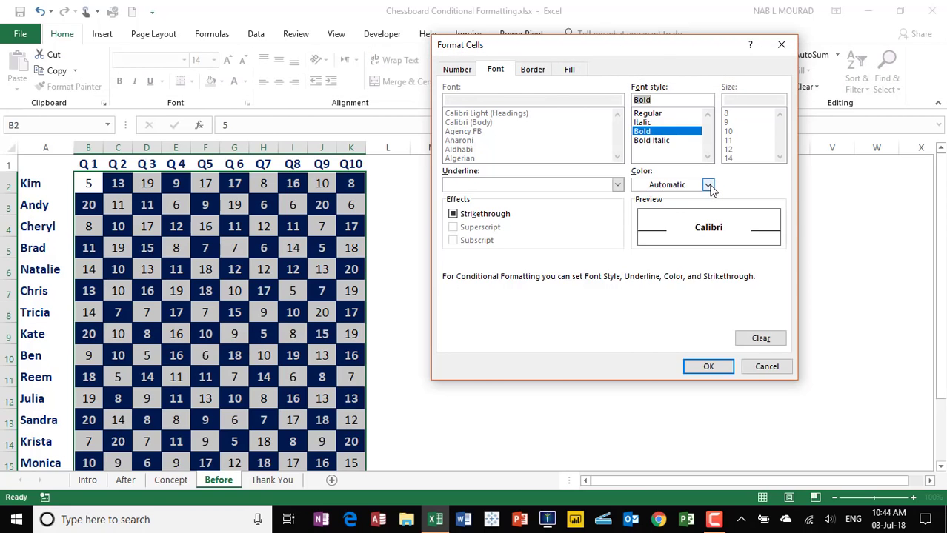
left_click(708, 185)
left_click(732, 309)
left_click(568, 69)
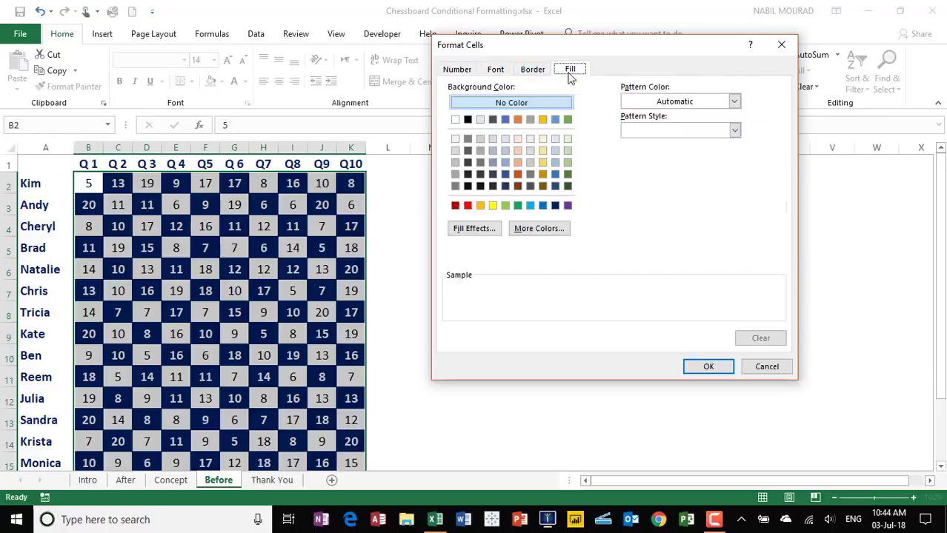
left_click(532, 229)
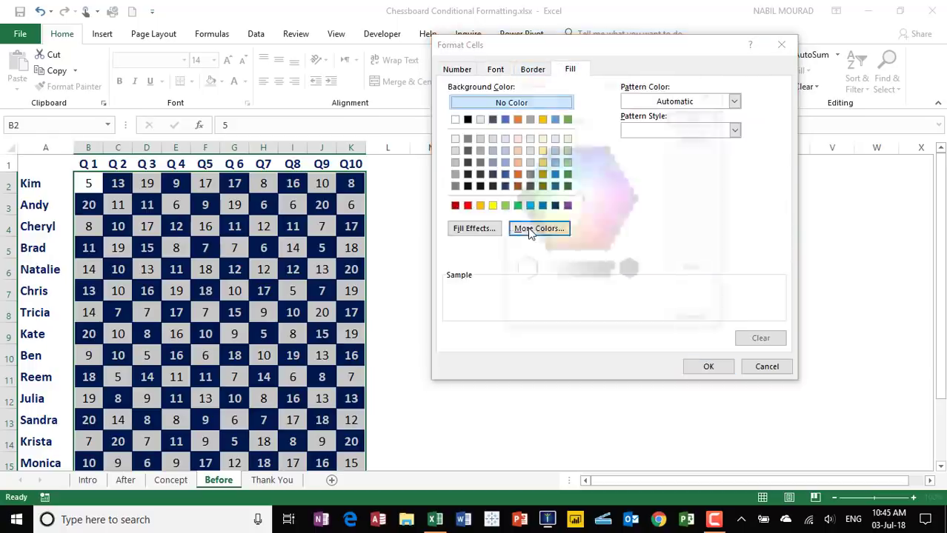
left_click(572, 208)
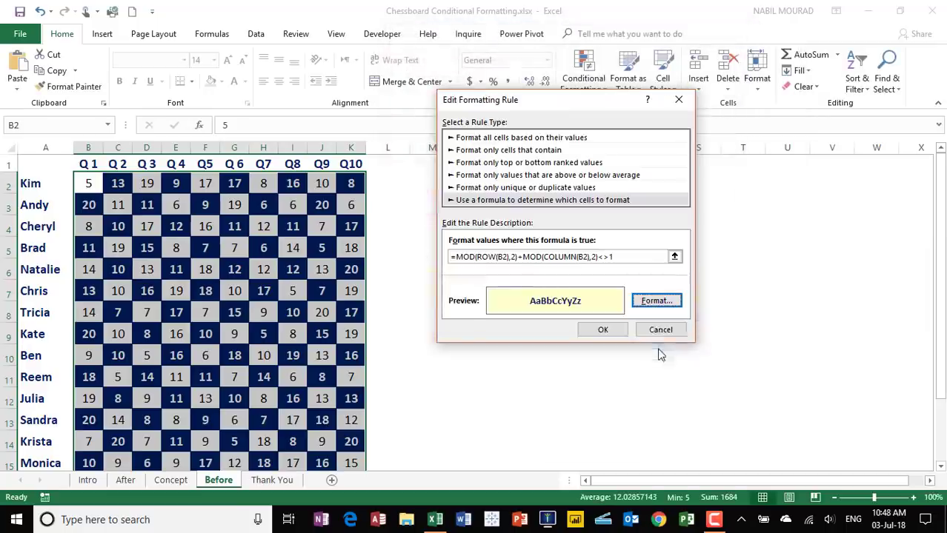
left_click(634, 308)
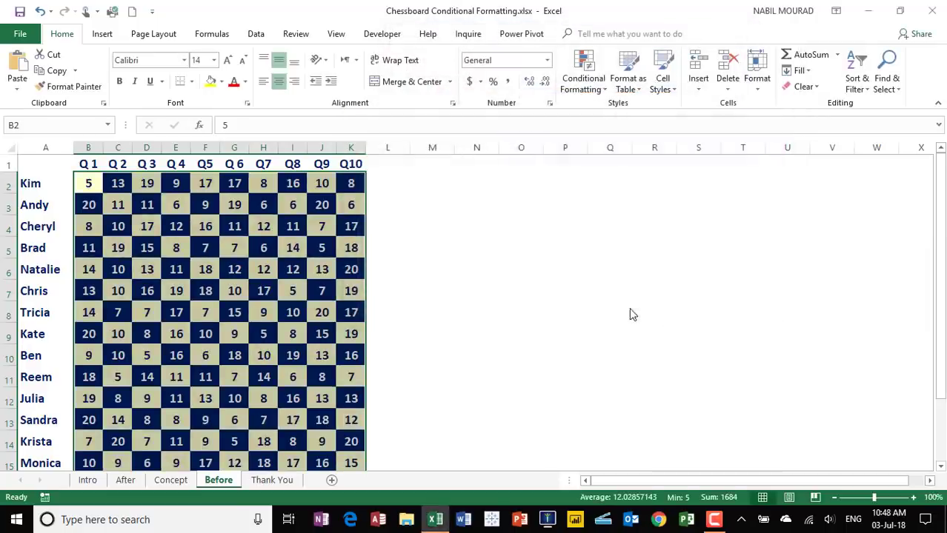
- Deselect the scores on the Before sheet and switch to the Thank You sheet
left_click(476, 291)
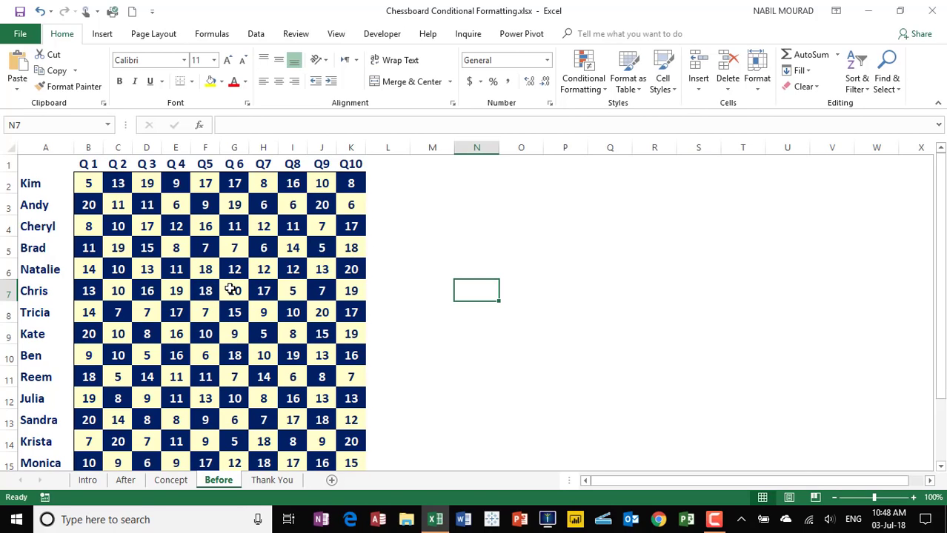
left_click(263, 480)
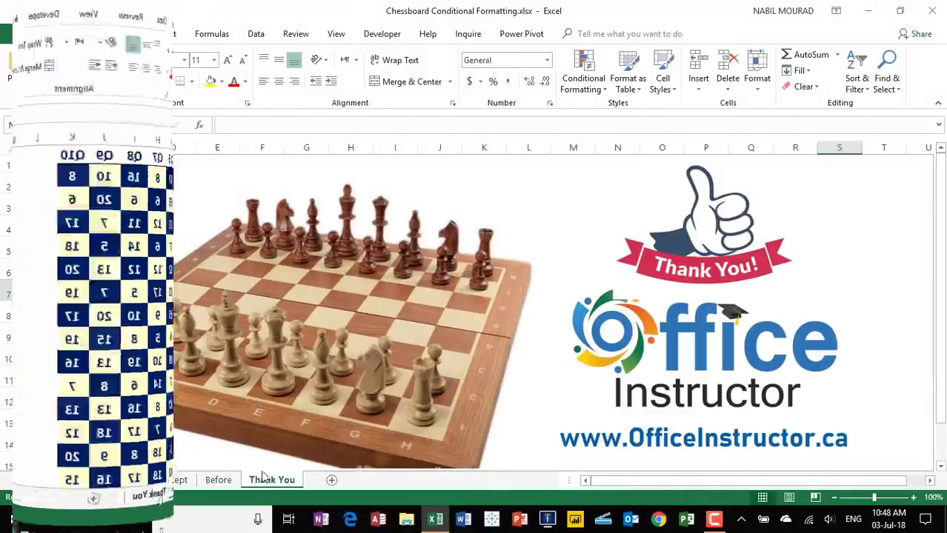